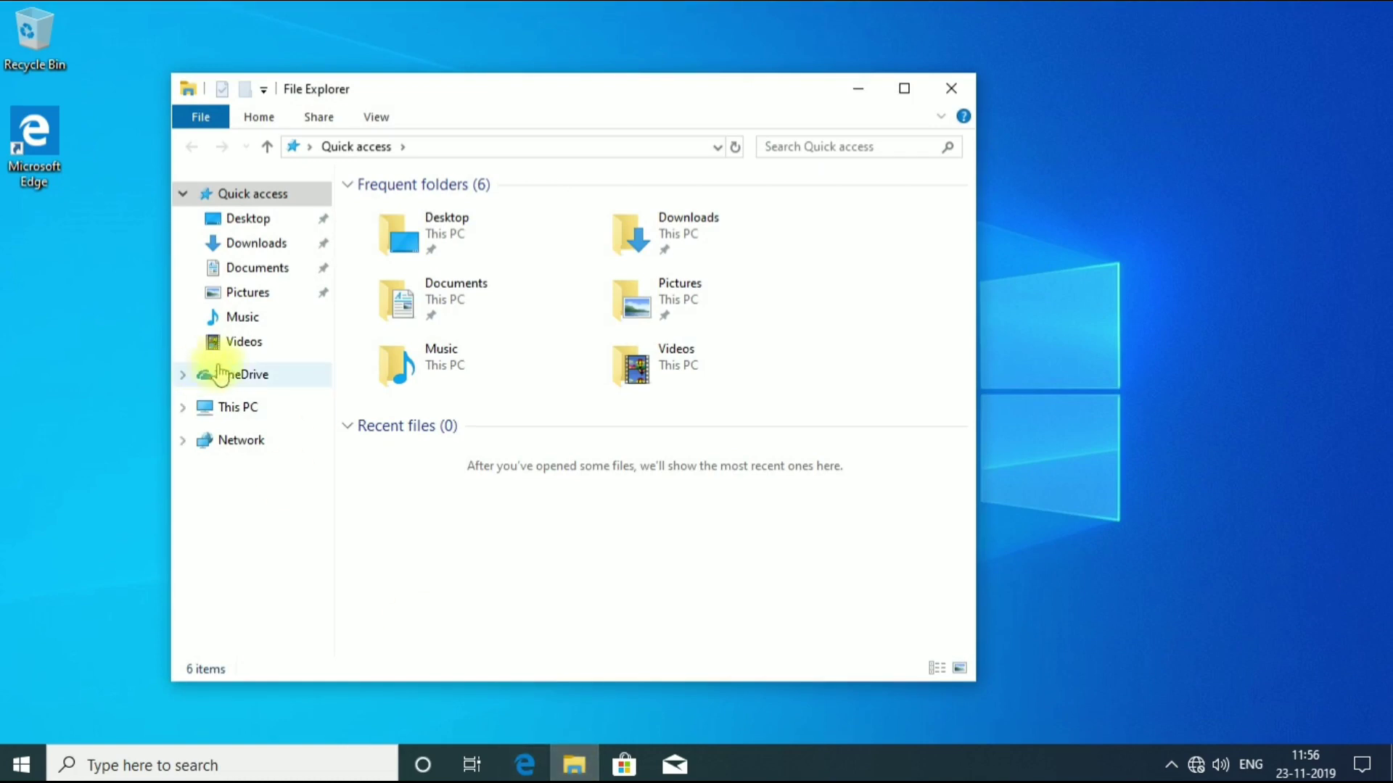
Check the drives listed under This PC in File Explorer and close the window.
left_click(232, 406)
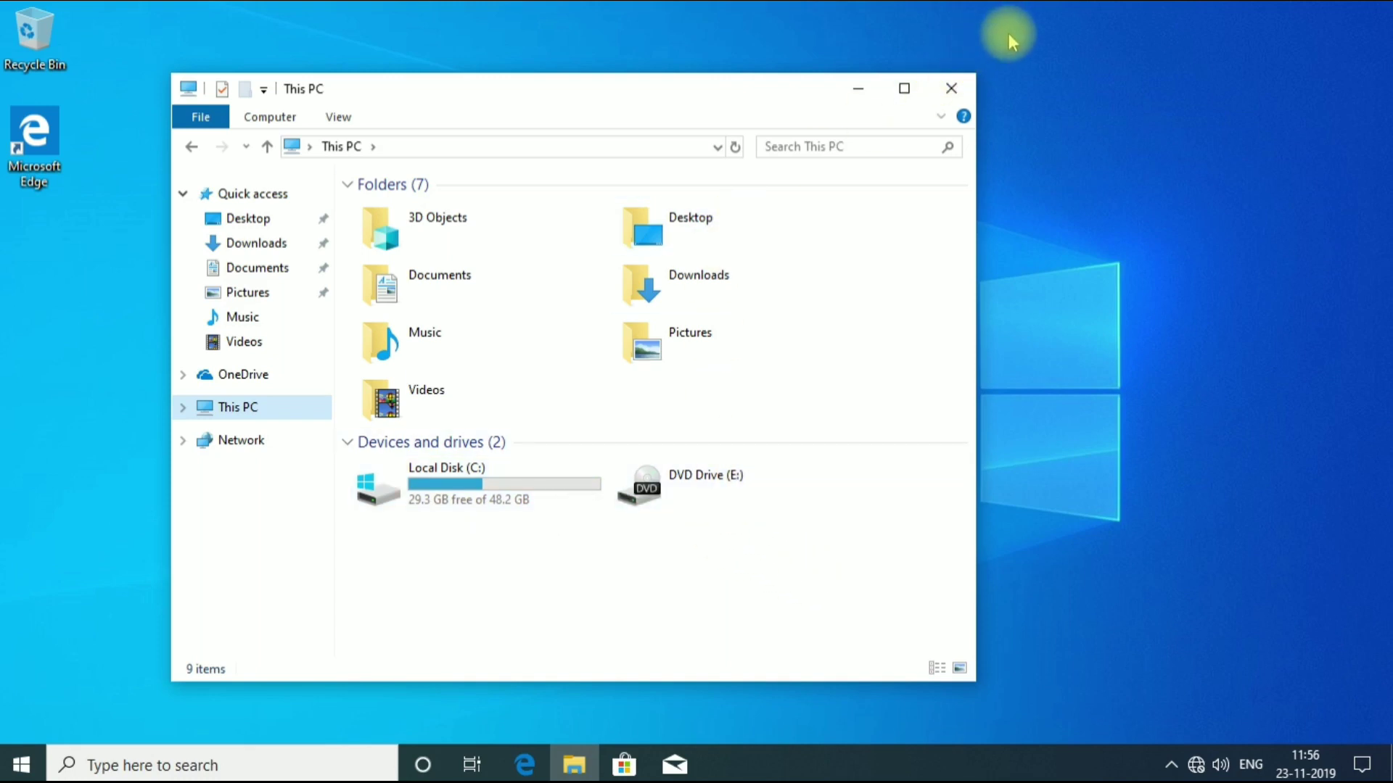
left_click(947, 89)
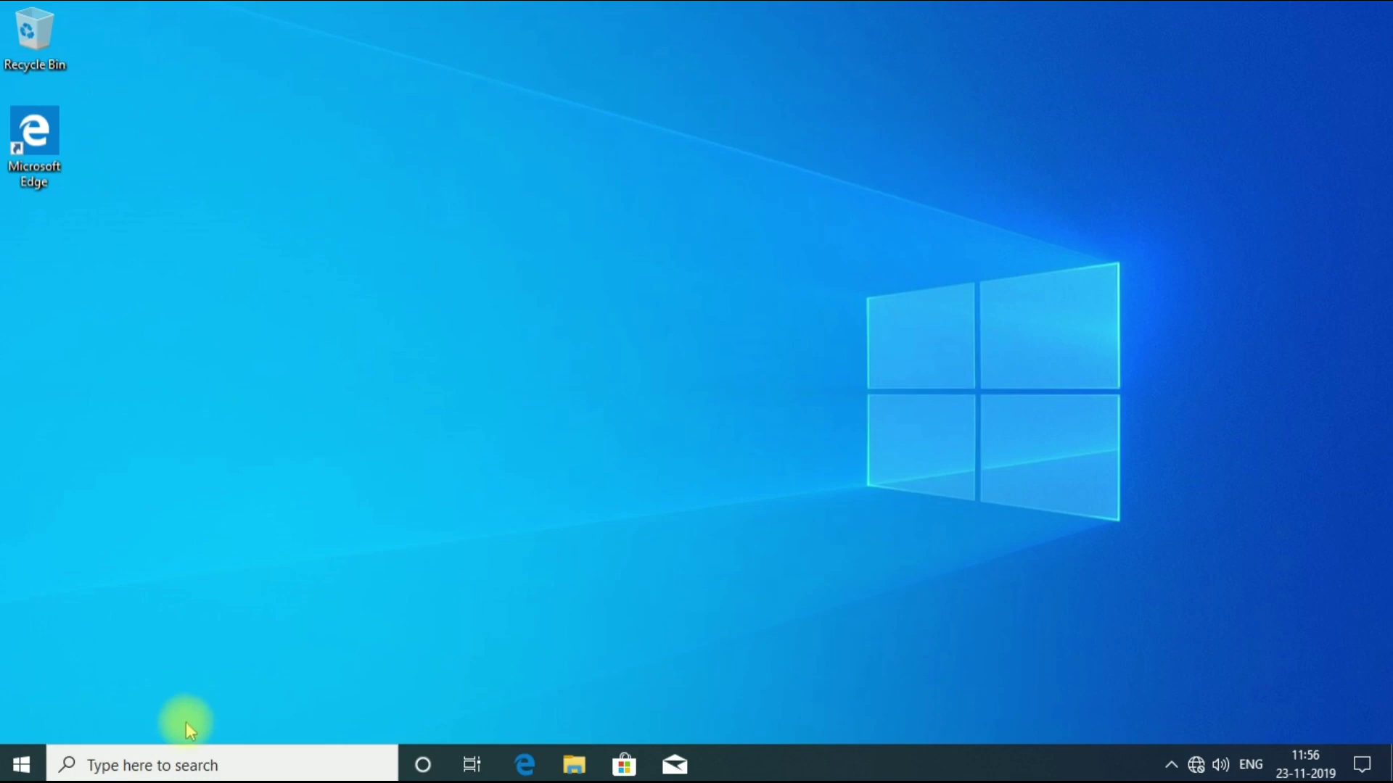
Open Disk Management and maximize its window to show the full partition layout of Disk 0.
left_click(173, 765)
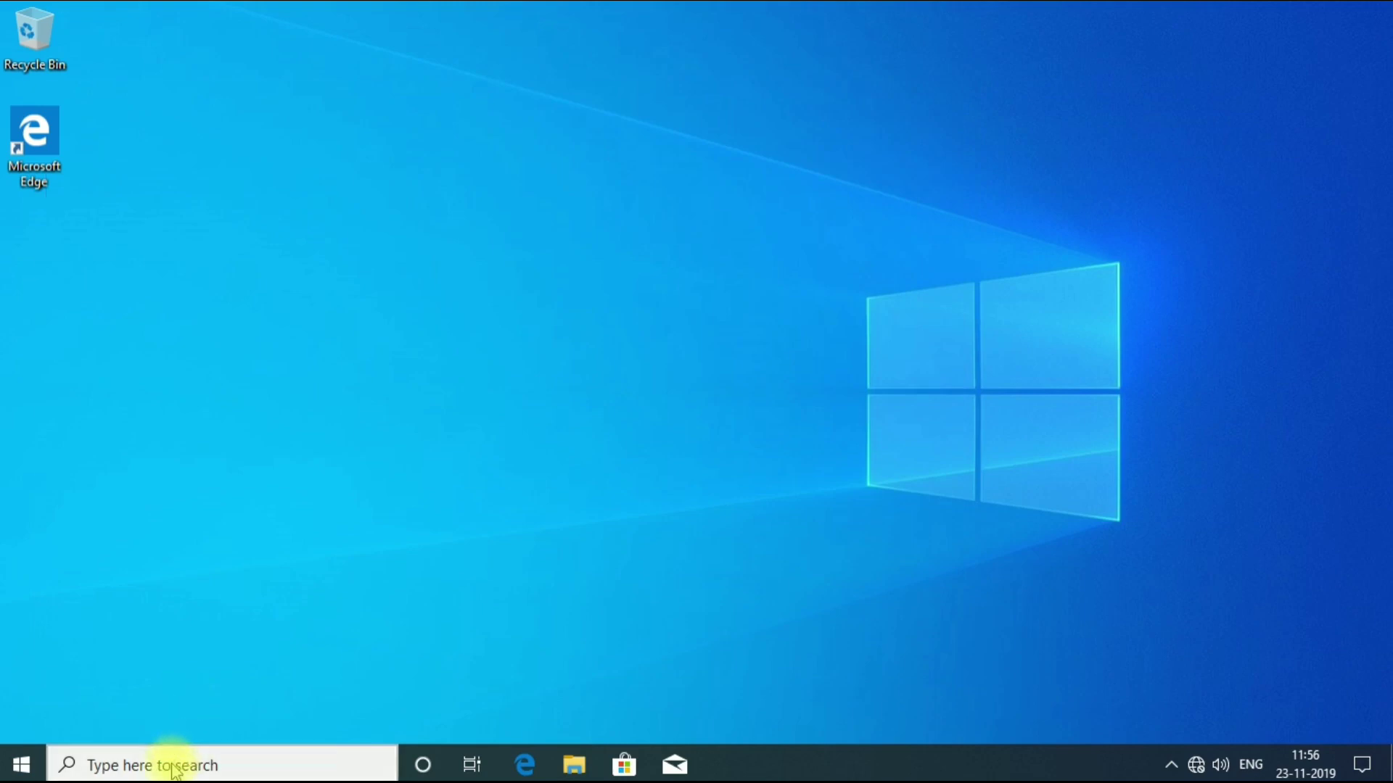
type("dis")
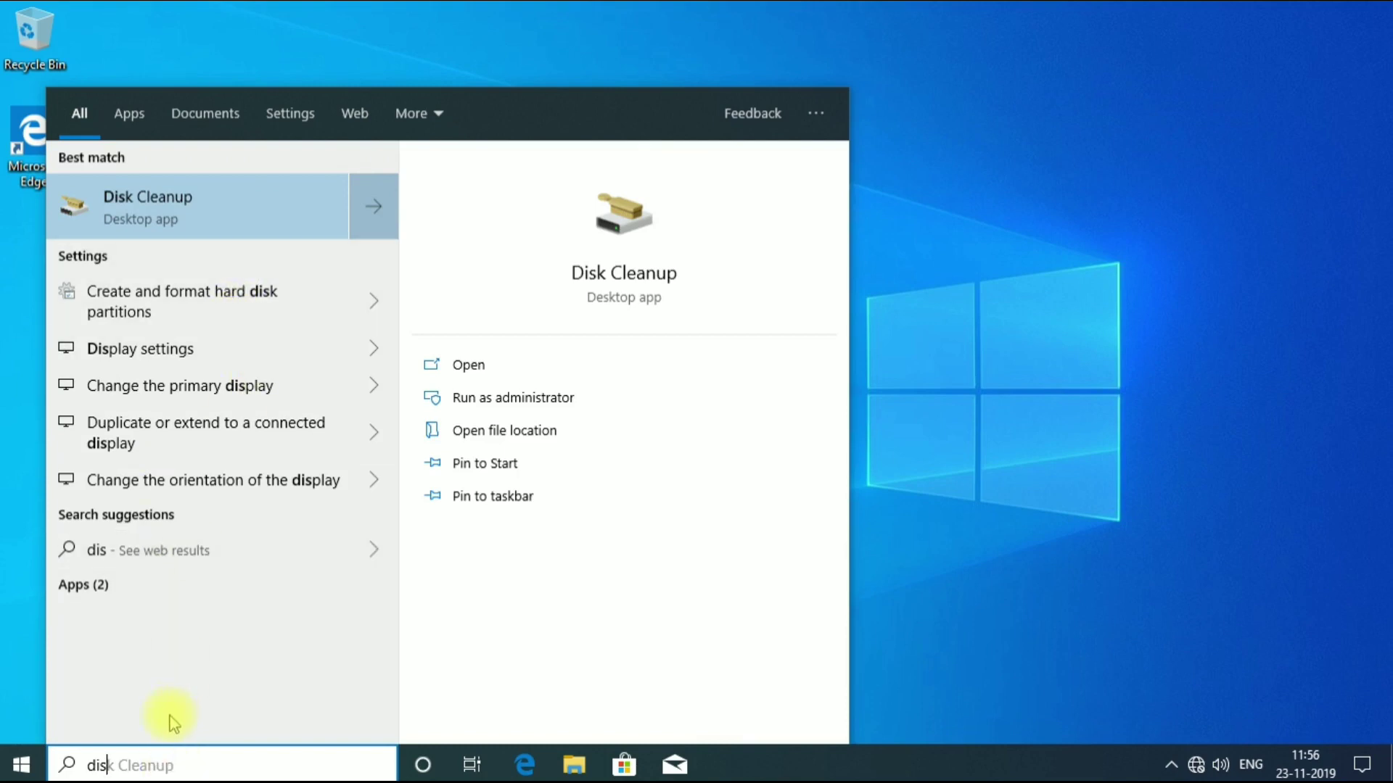
right_click(24, 775)
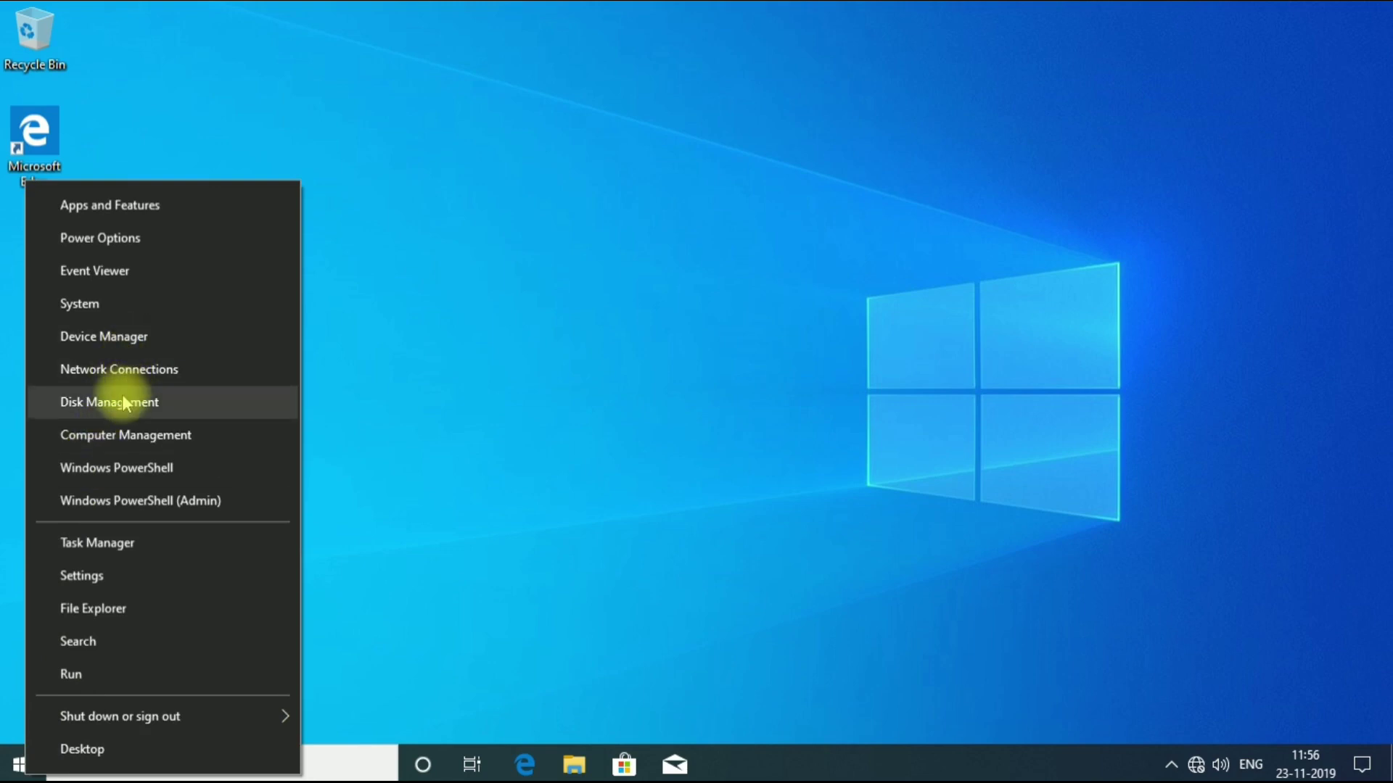
left_click(125, 404)
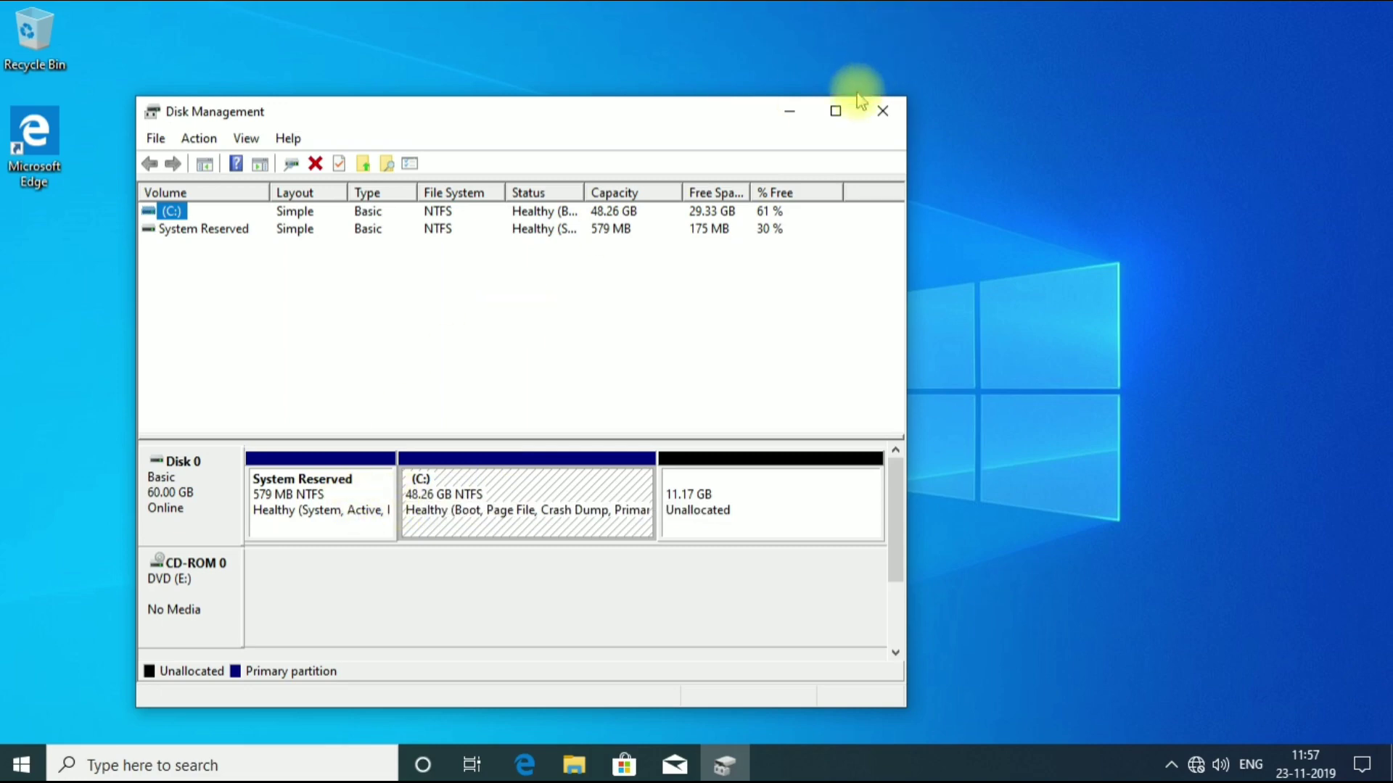
left_click(835, 111)
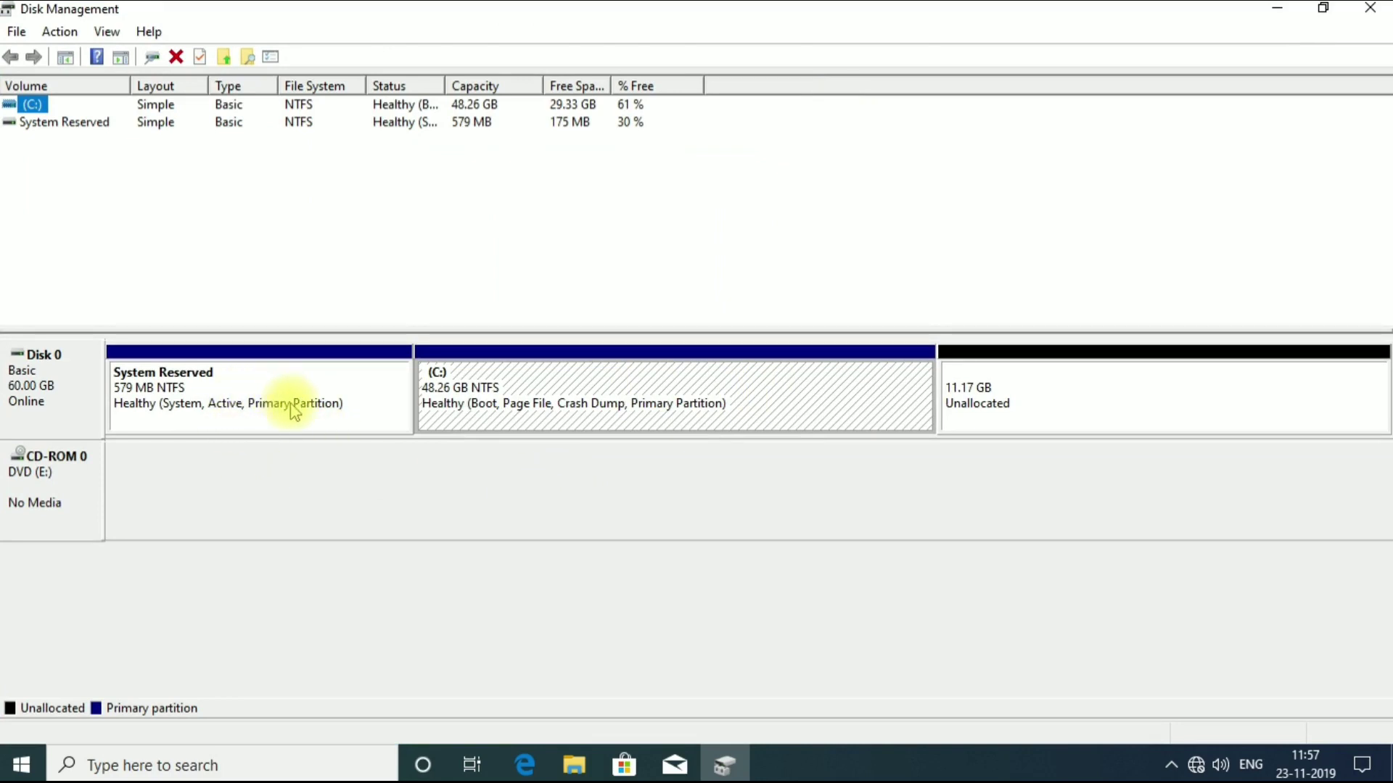
left_click(484, 462)
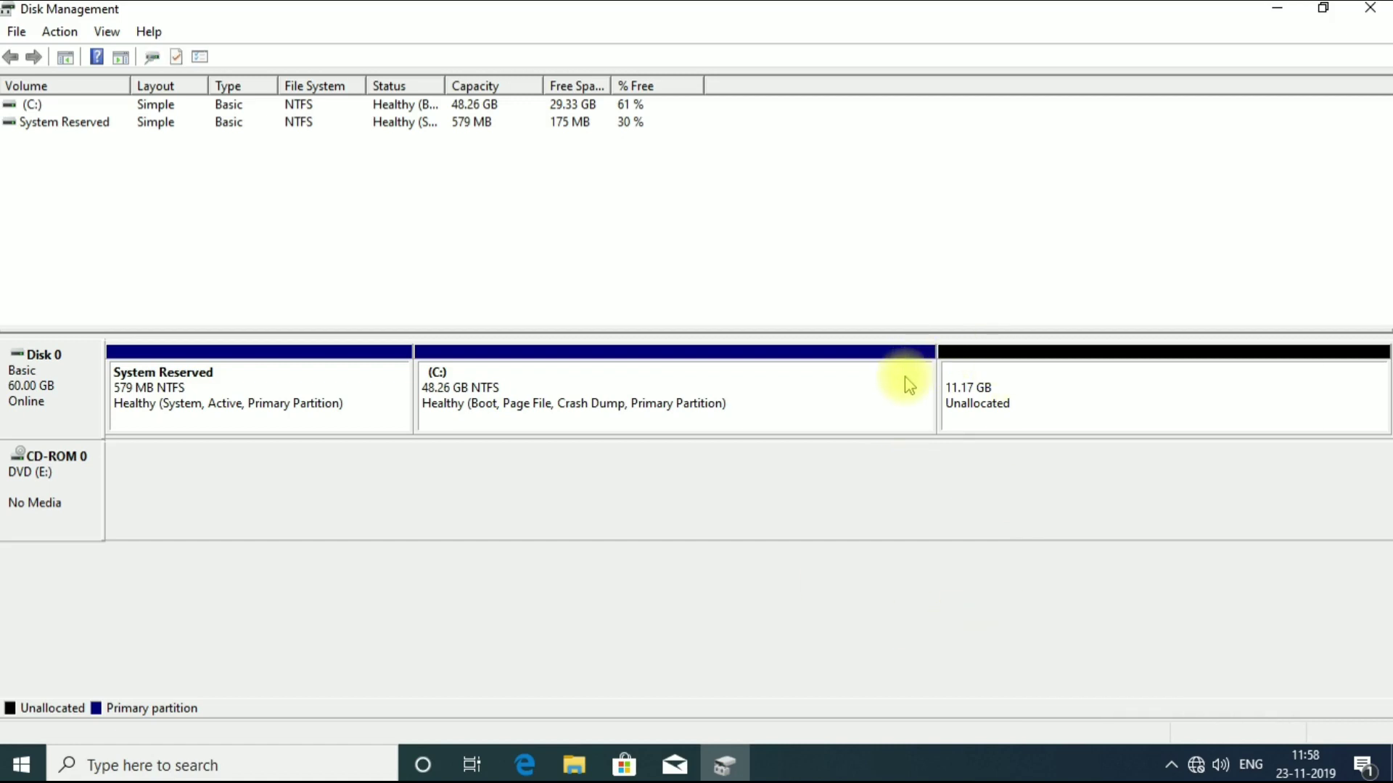
Start a new simple volume in Disk 0's unallocated space and set its size to 5000 MB.
right_click(1066, 399)
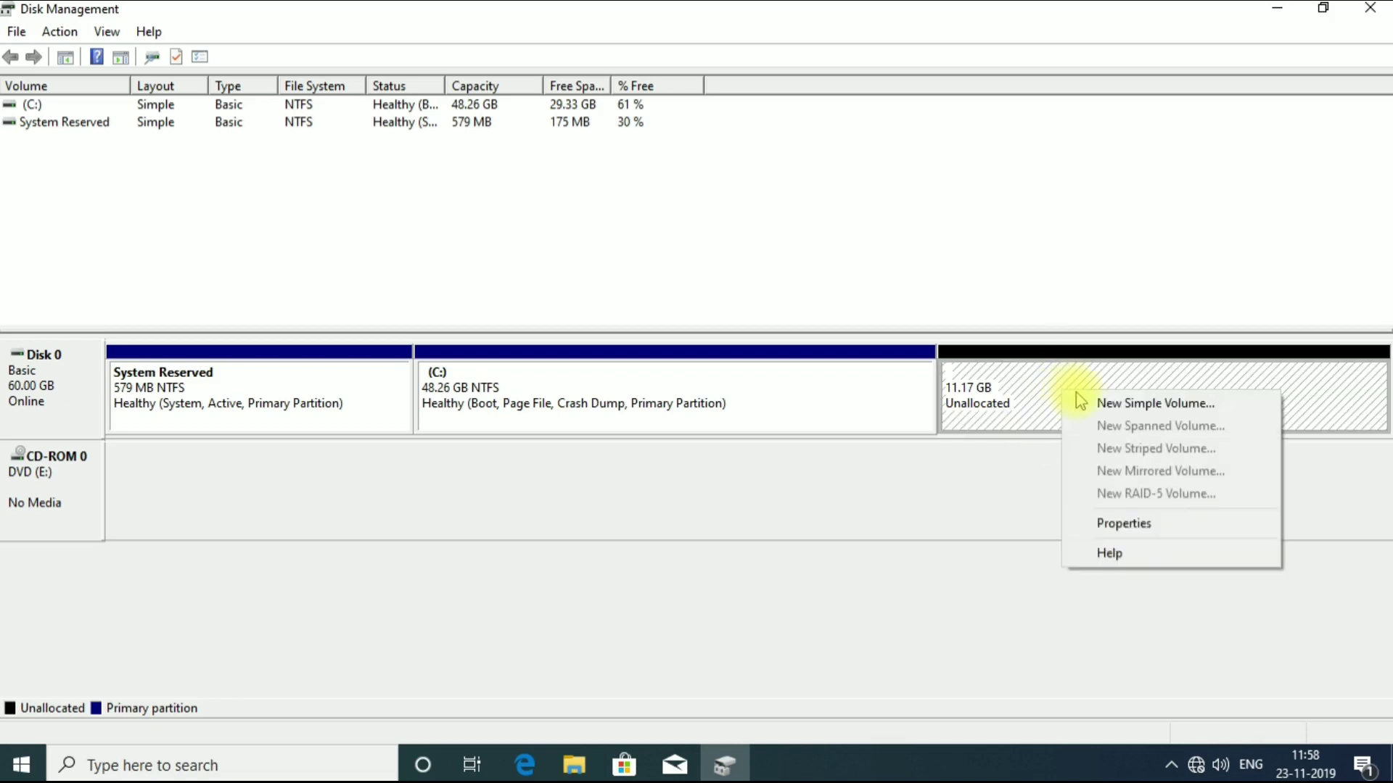
left_click(1108, 404)
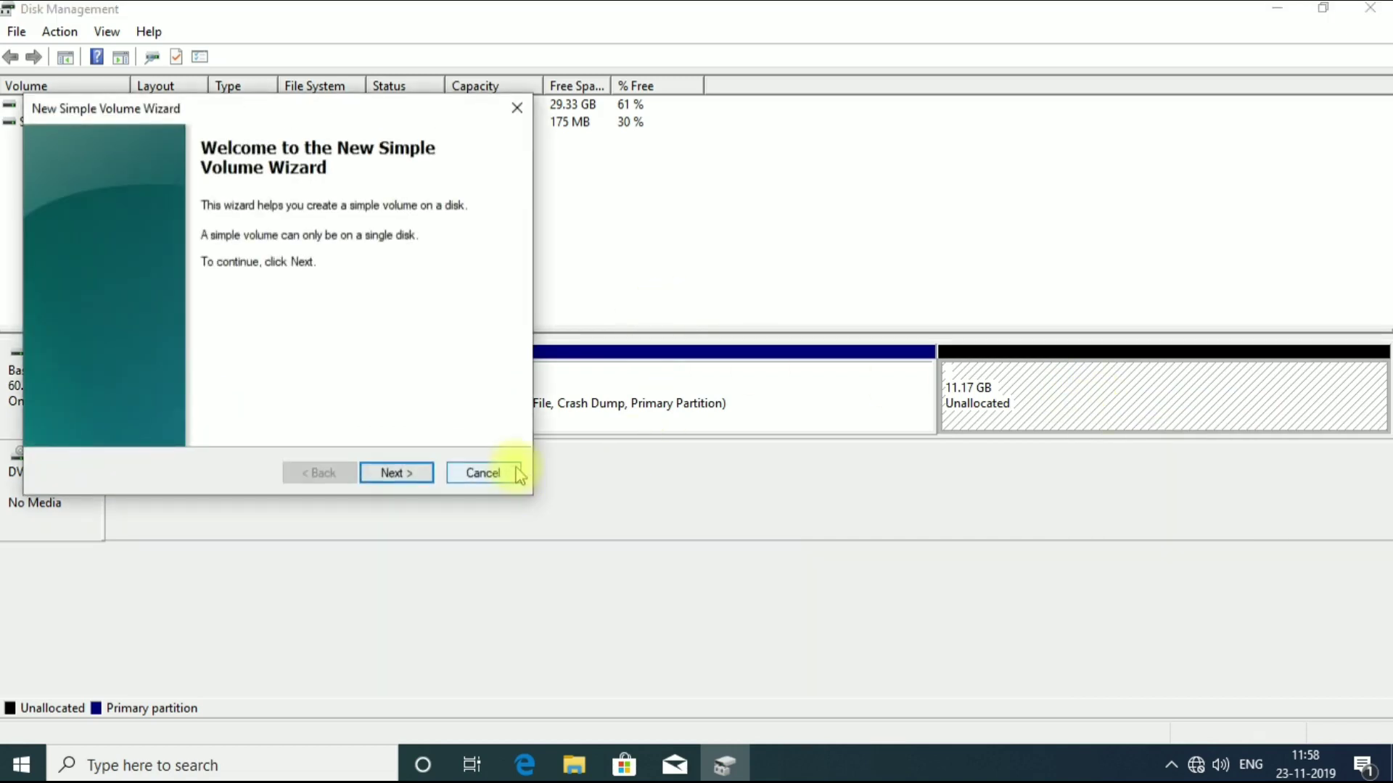
left_click(406, 473)
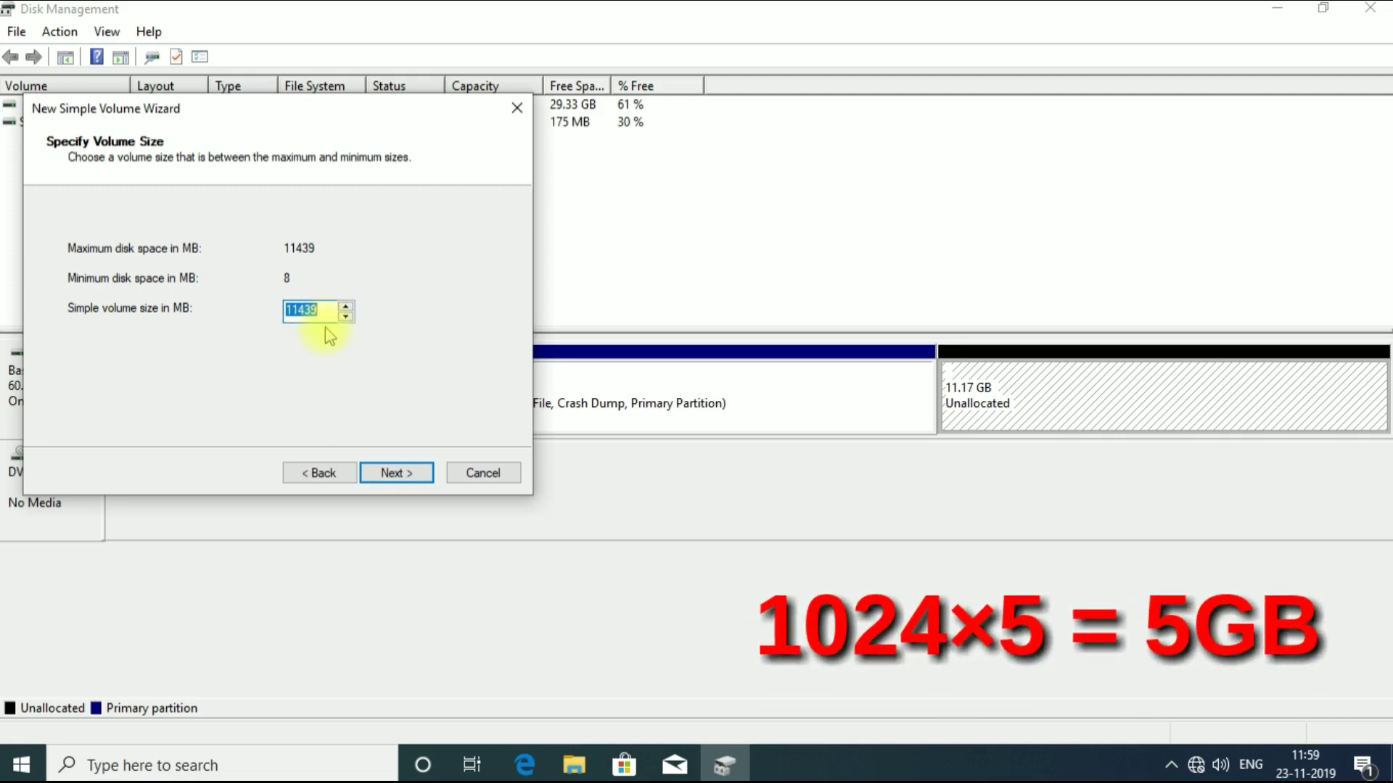
type("5000")
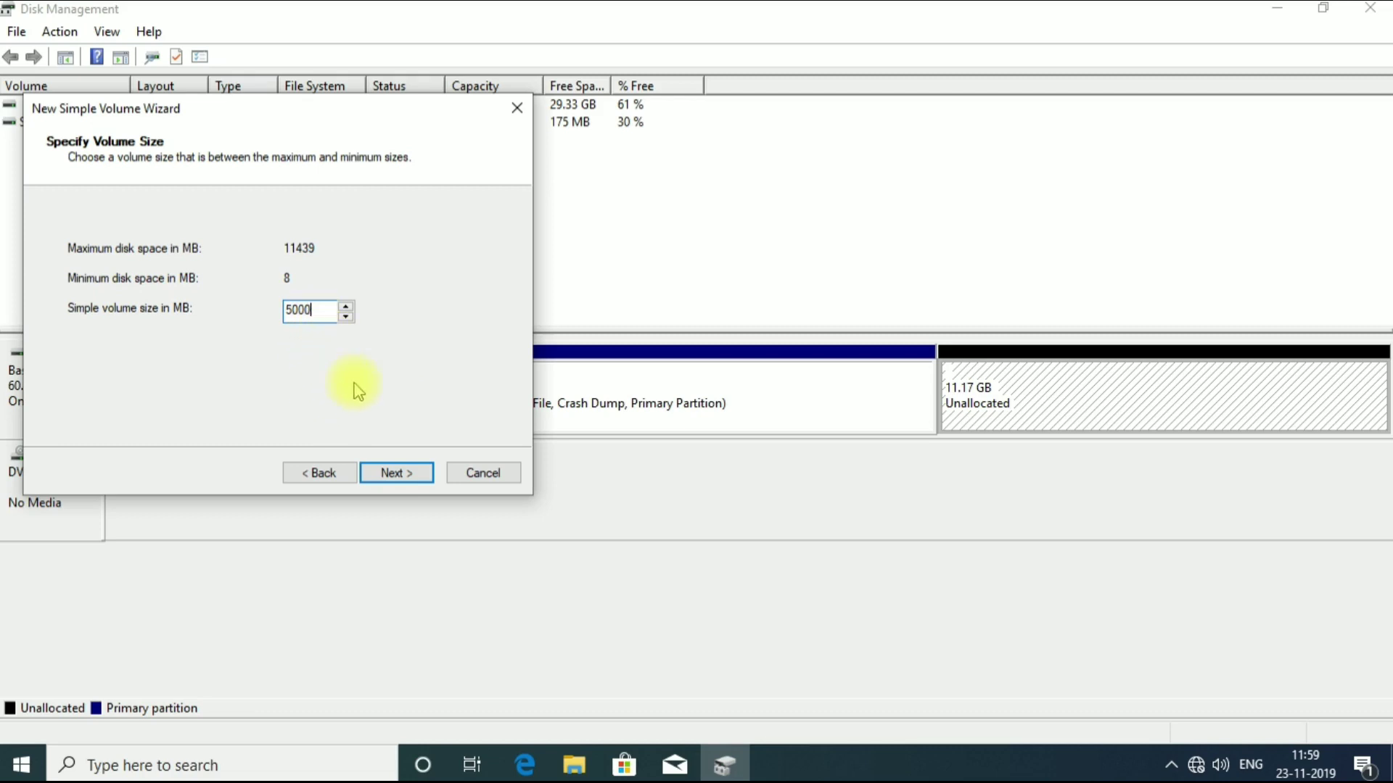
left_click(384, 478)
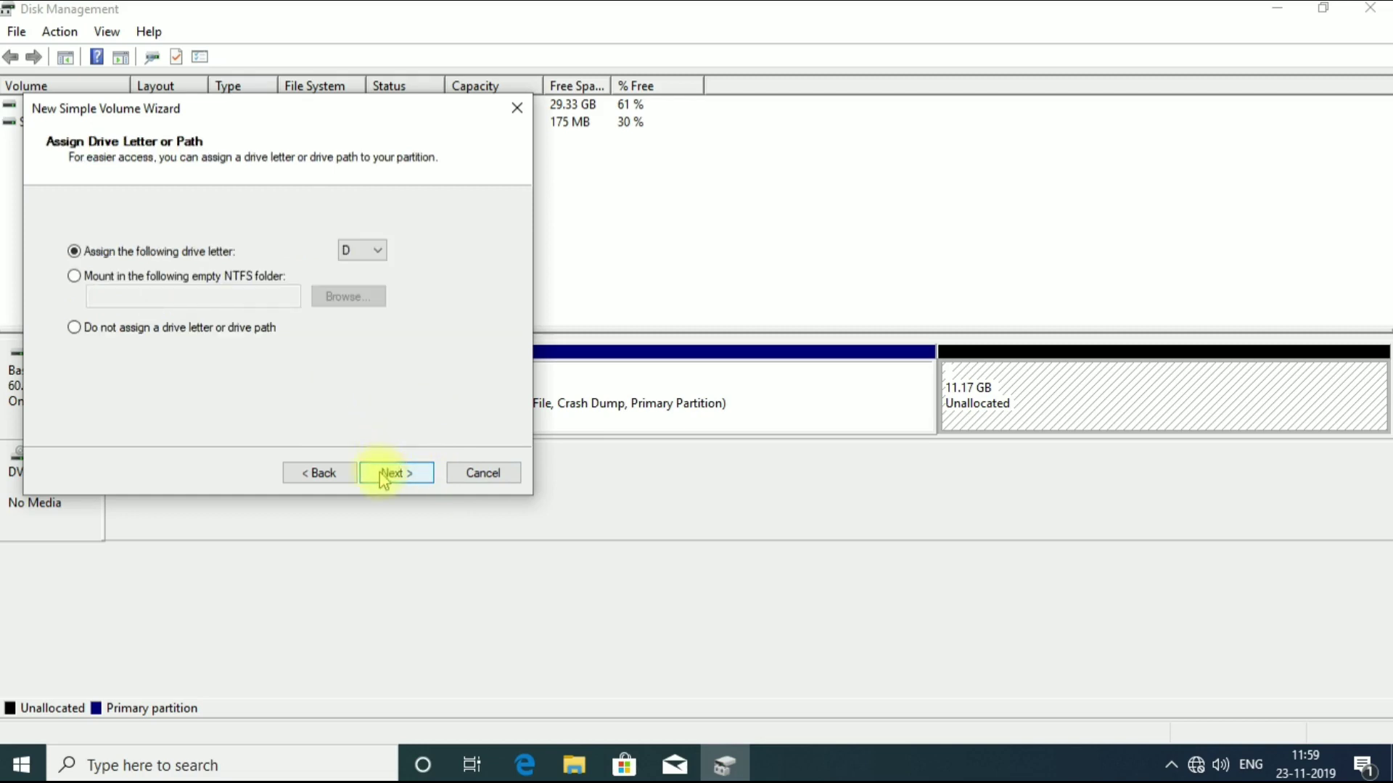
Assign drive letter A to the volume and create it with the default NTFS quick format and label New Volume.
left_click(373, 253)
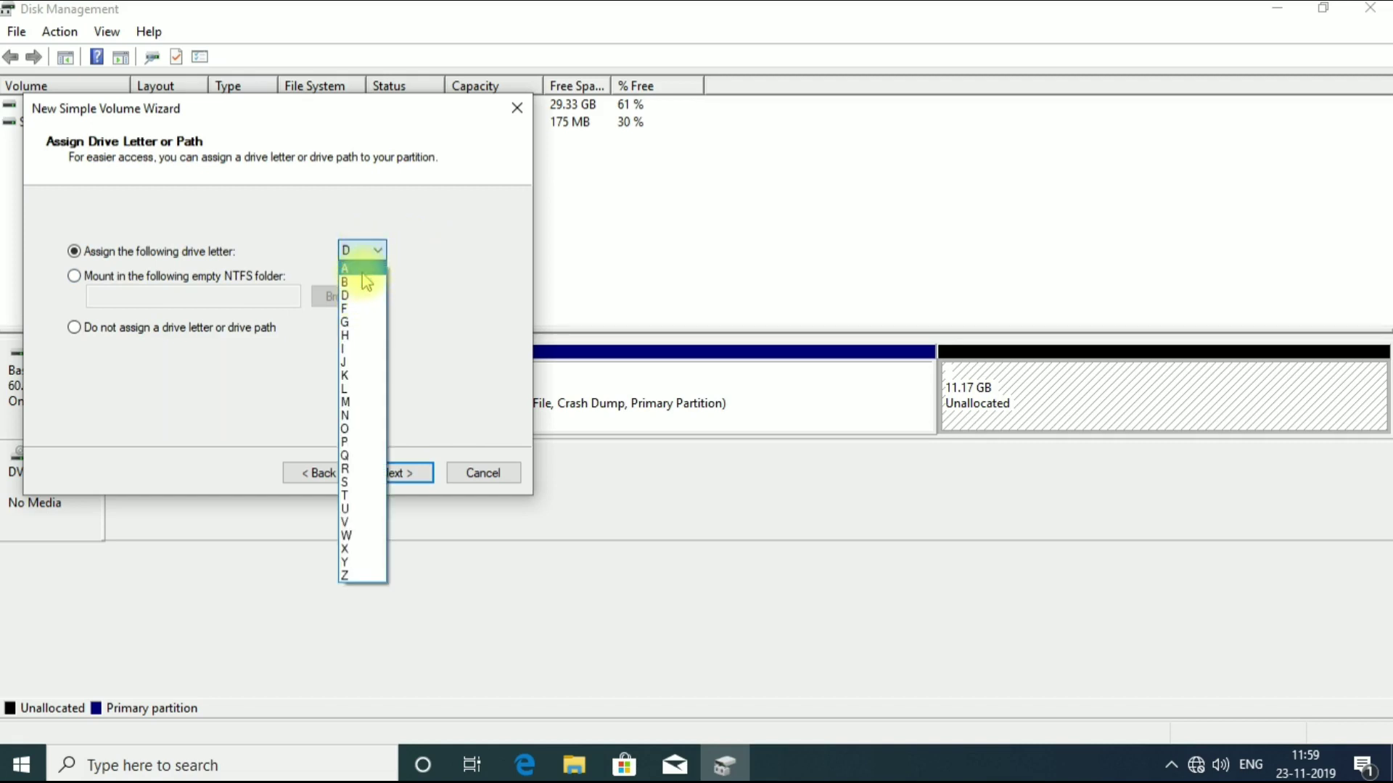
left_click(363, 273)
left_click(395, 475)
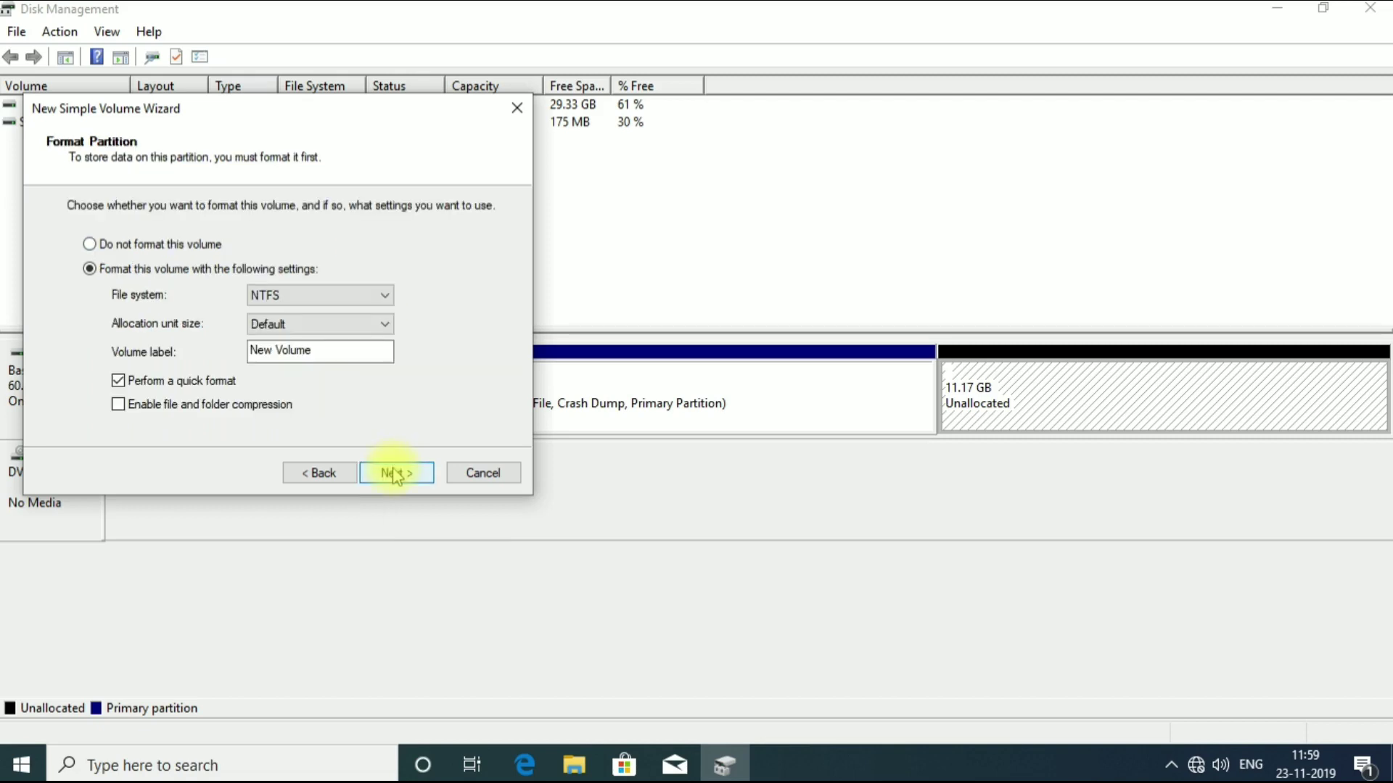
double_click(309, 350)
left_click(320, 349)
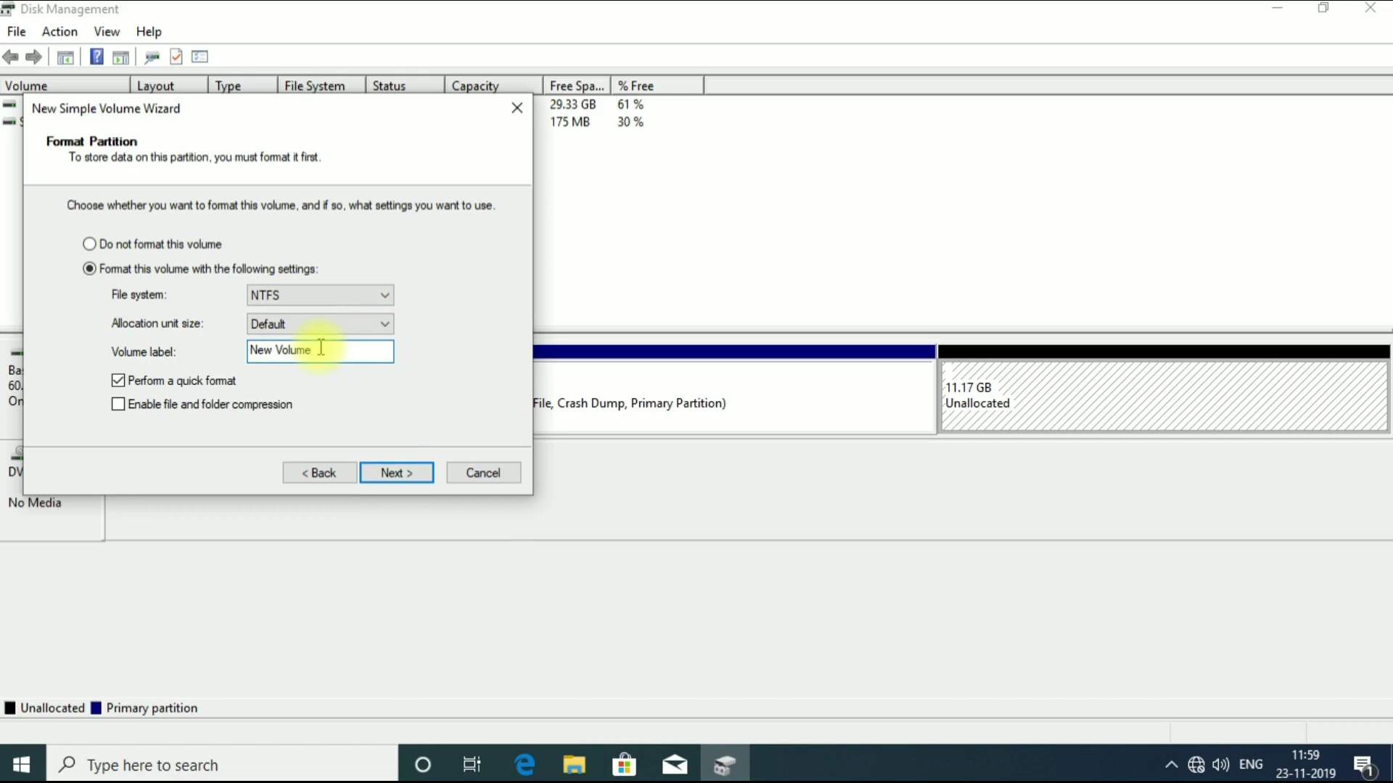
left_click(397, 473)
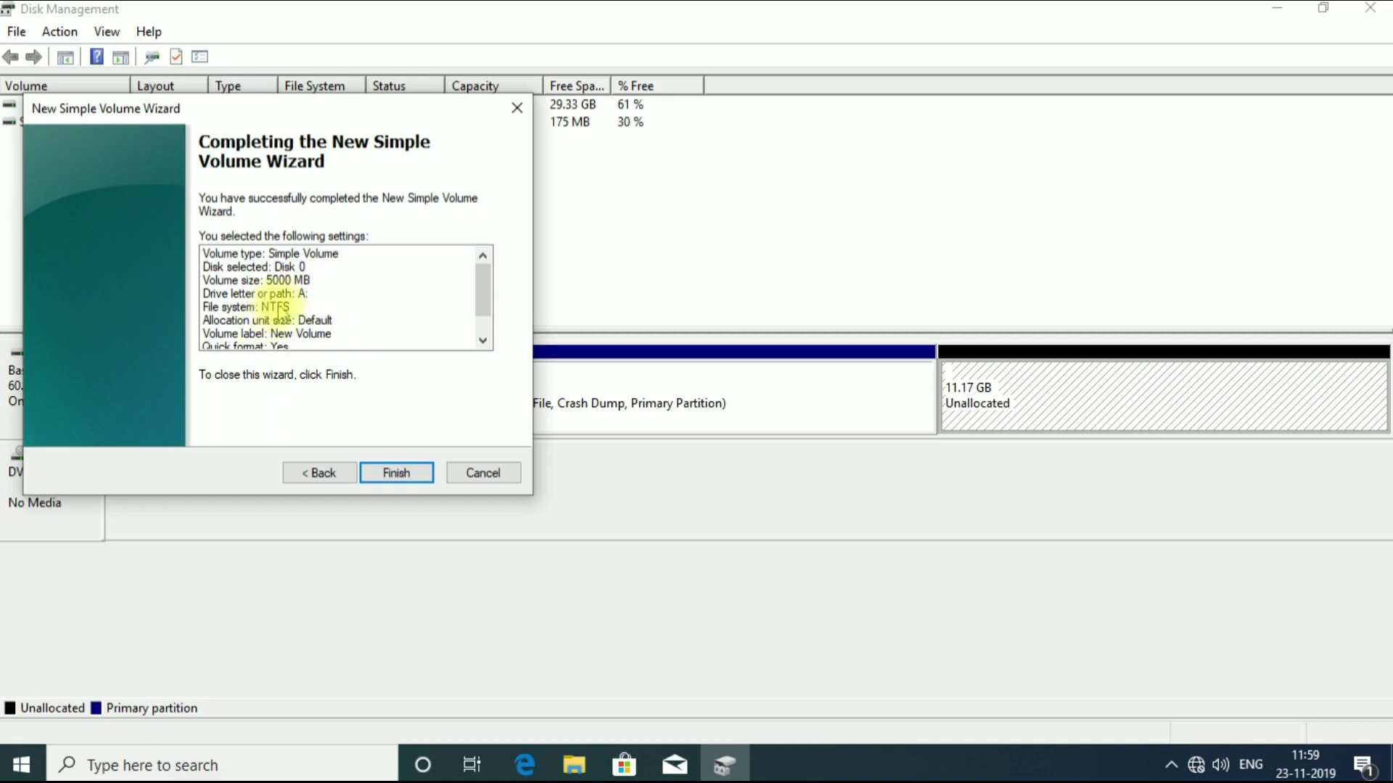
left_click(377, 483)
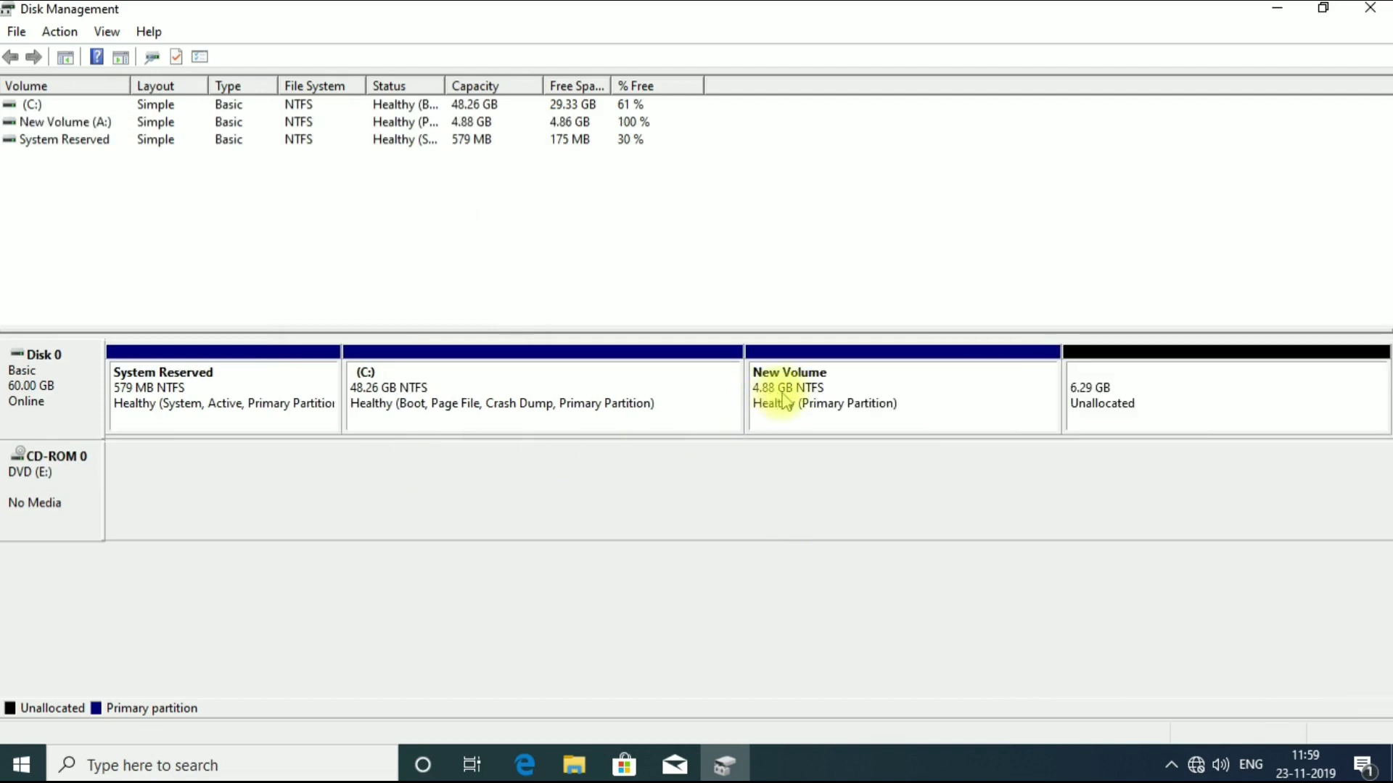
Create a second simple volume from all the remaining unallocated space, keeping drive letter D and the default NTFS format settings.
right_click(1170, 371)
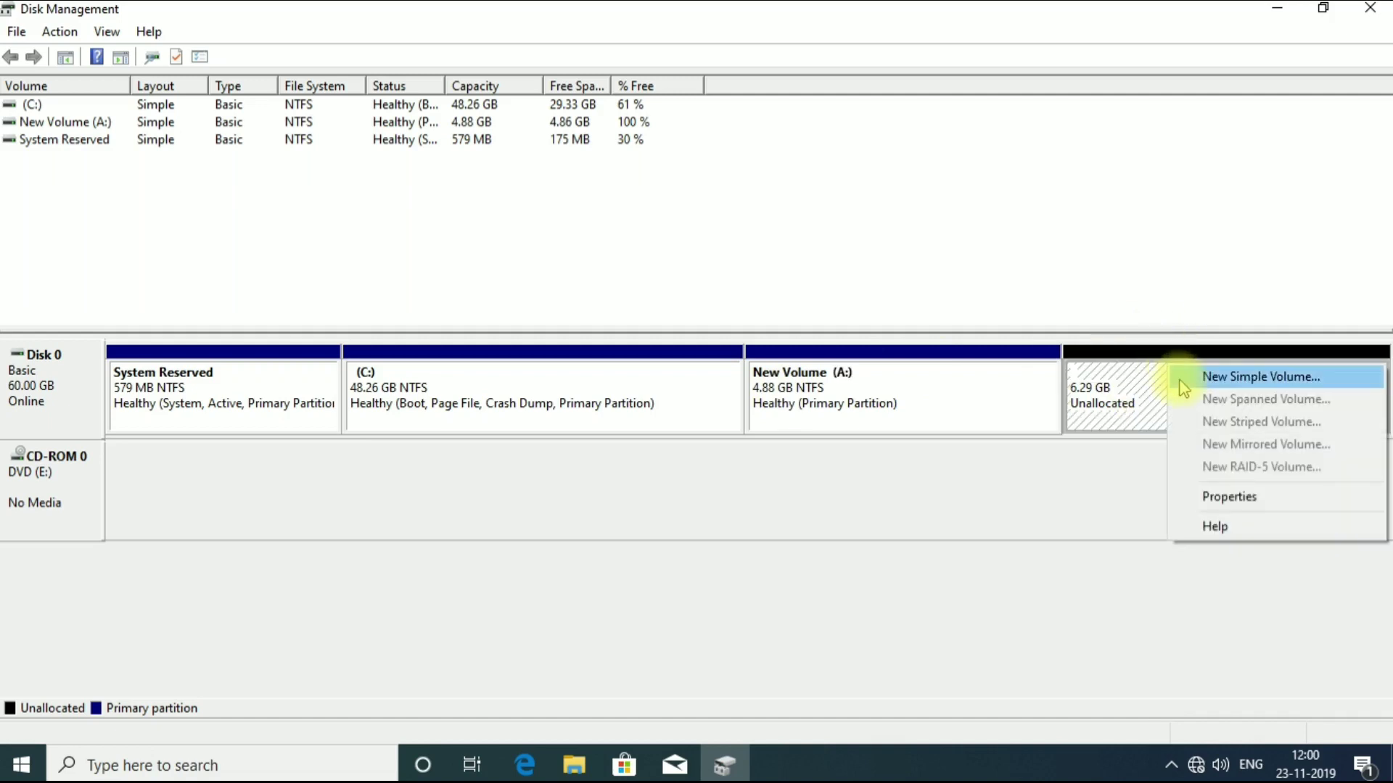
left_click(1187, 378)
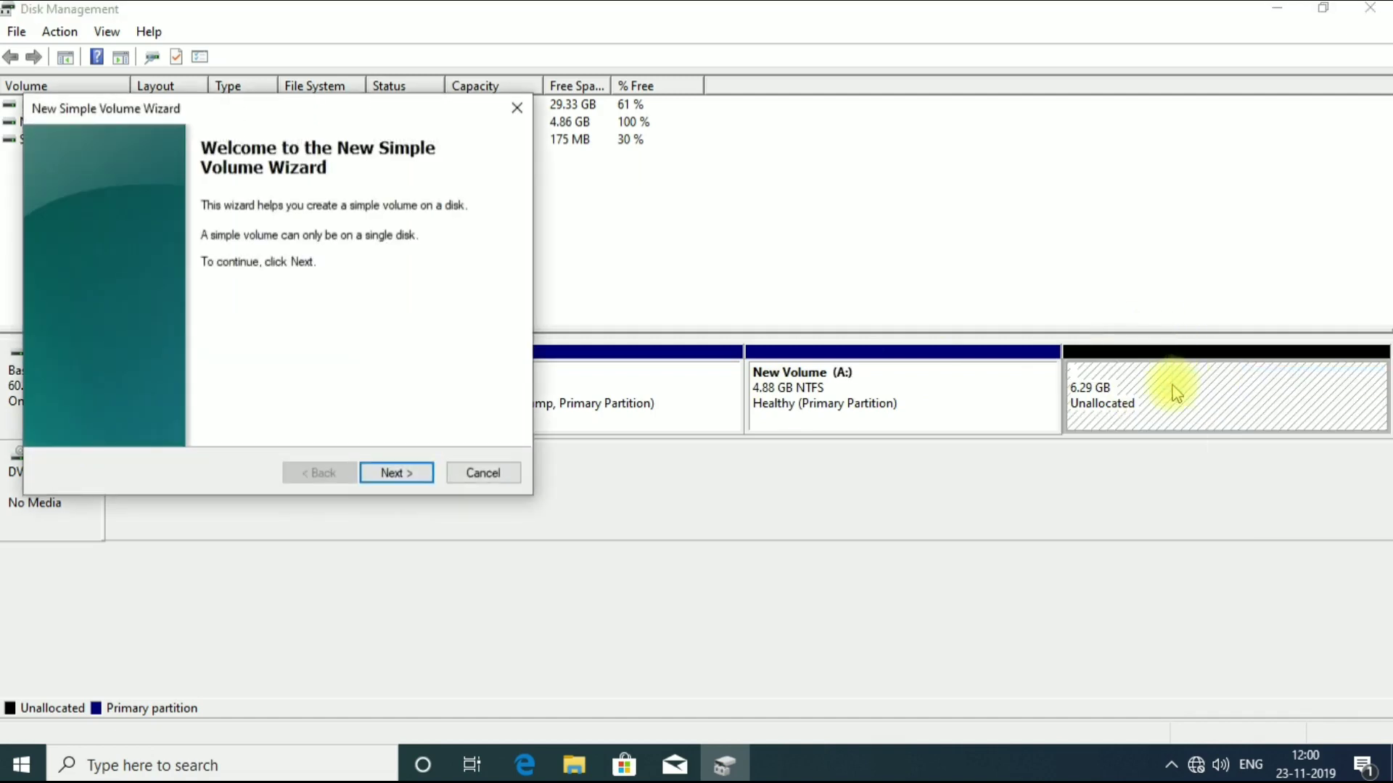
left_click(392, 473)
left_click(411, 473)
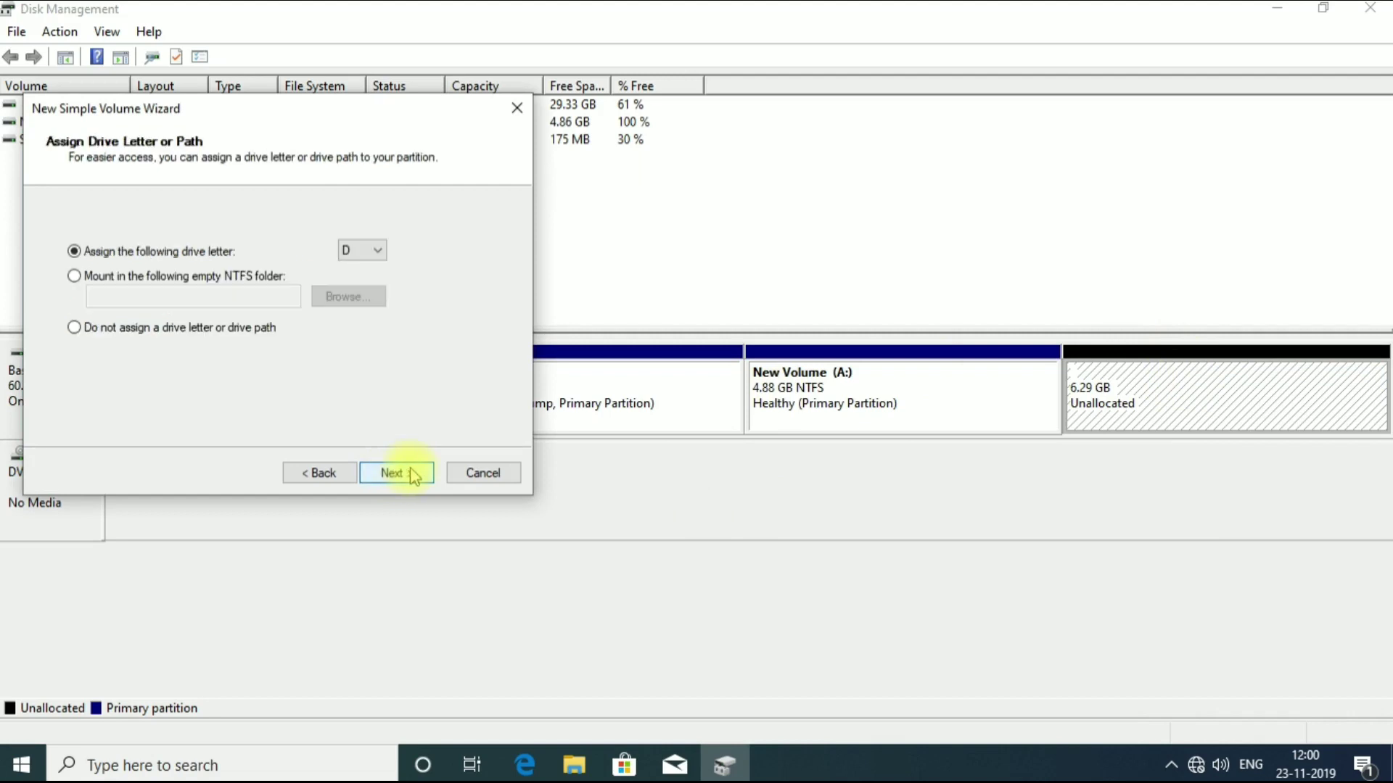
left_click(413, 476)
left_click(413, 476)
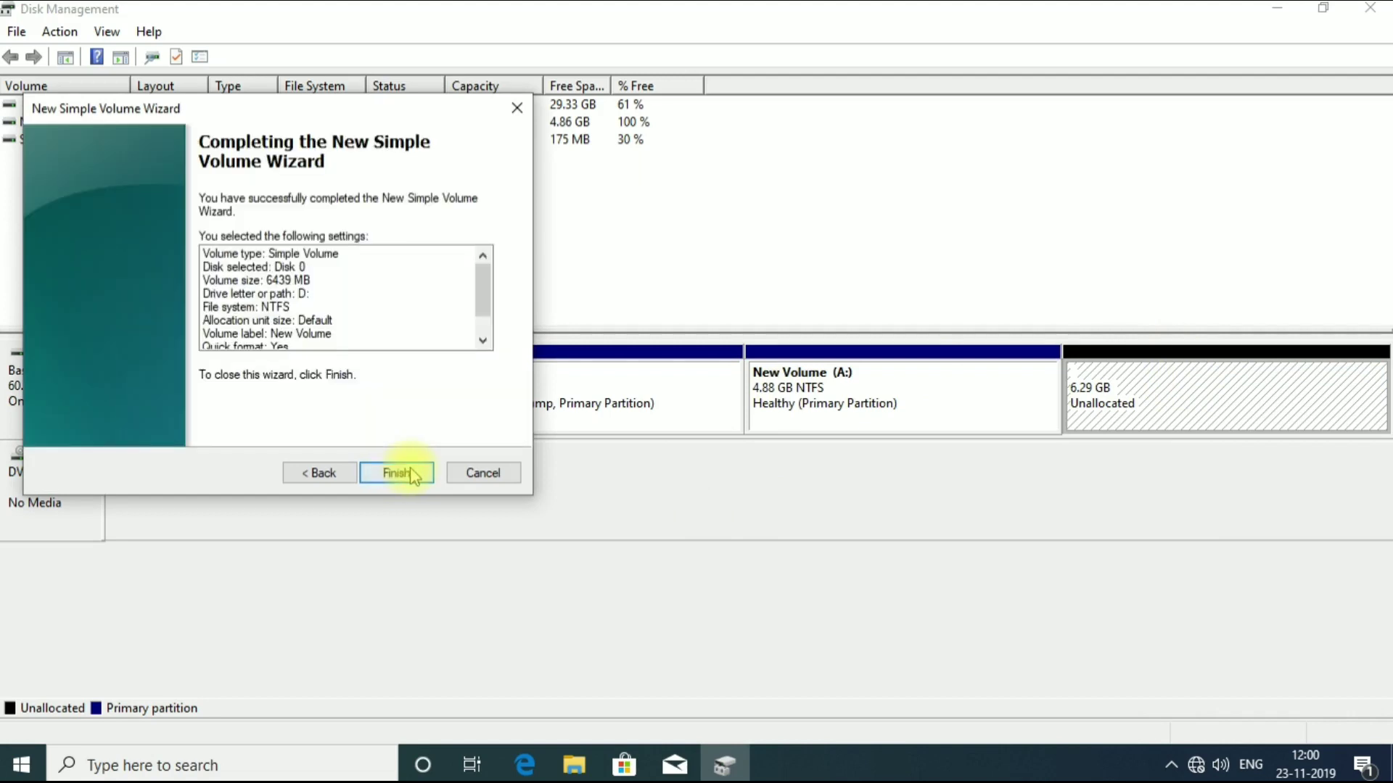
left_click(400, 472)
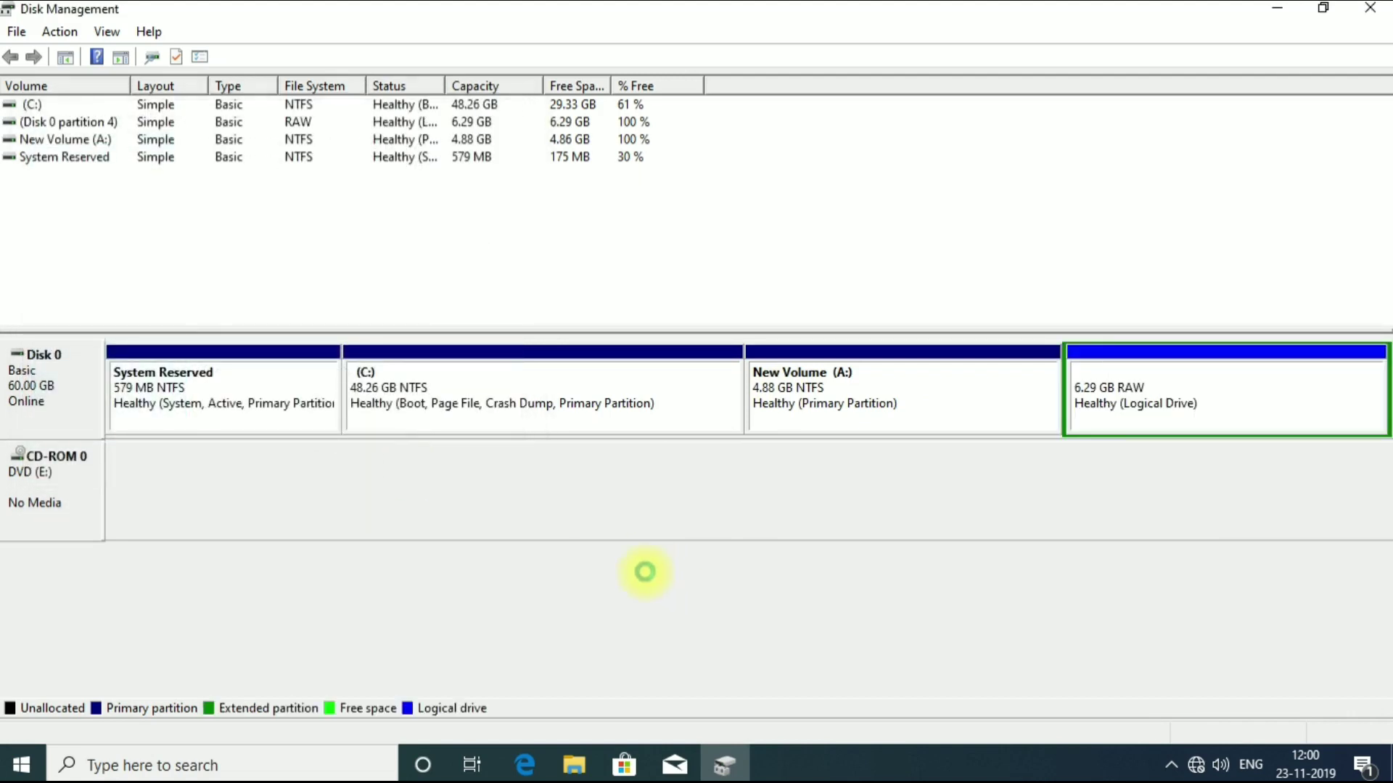
Check the new A: and D: volumes under This PC in File Explorer, and minimize the window.
left_click(578, 764)
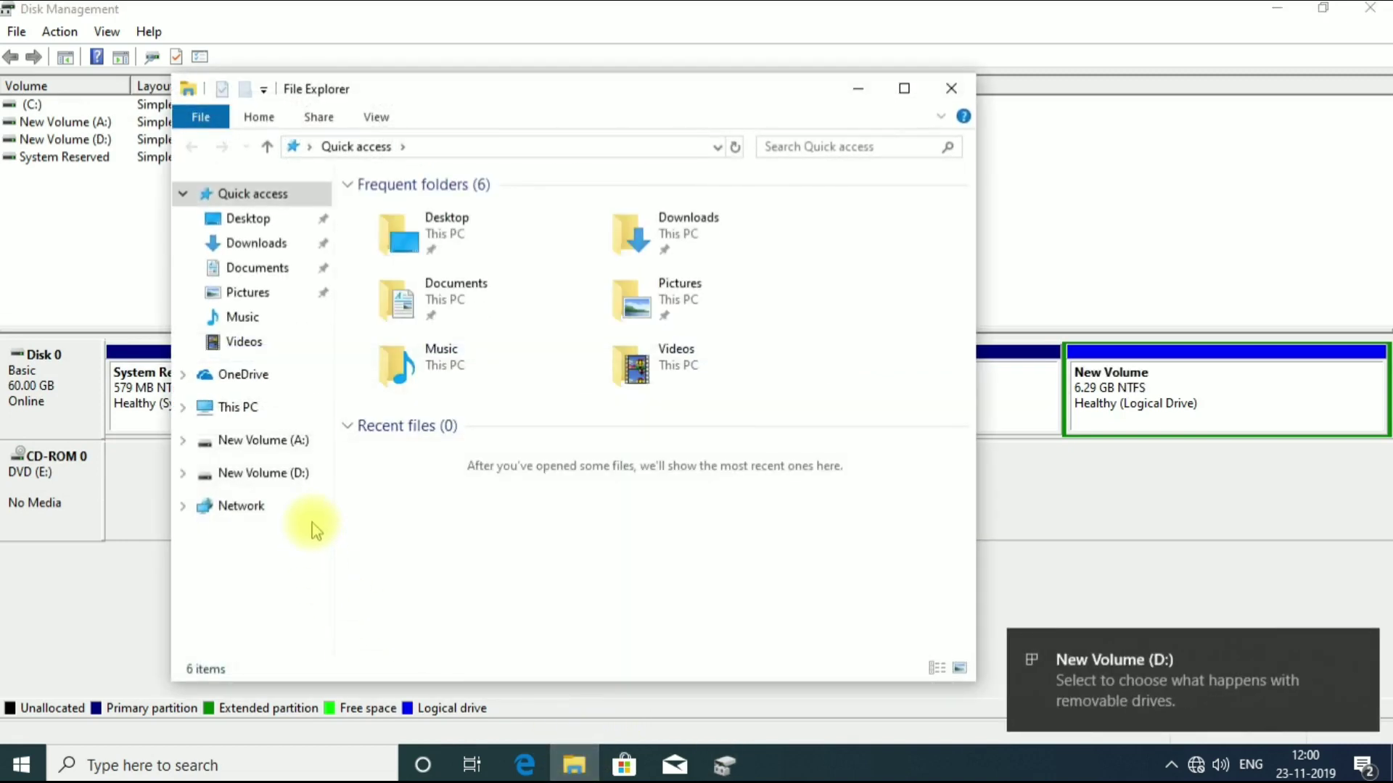
left_click(262, 408)
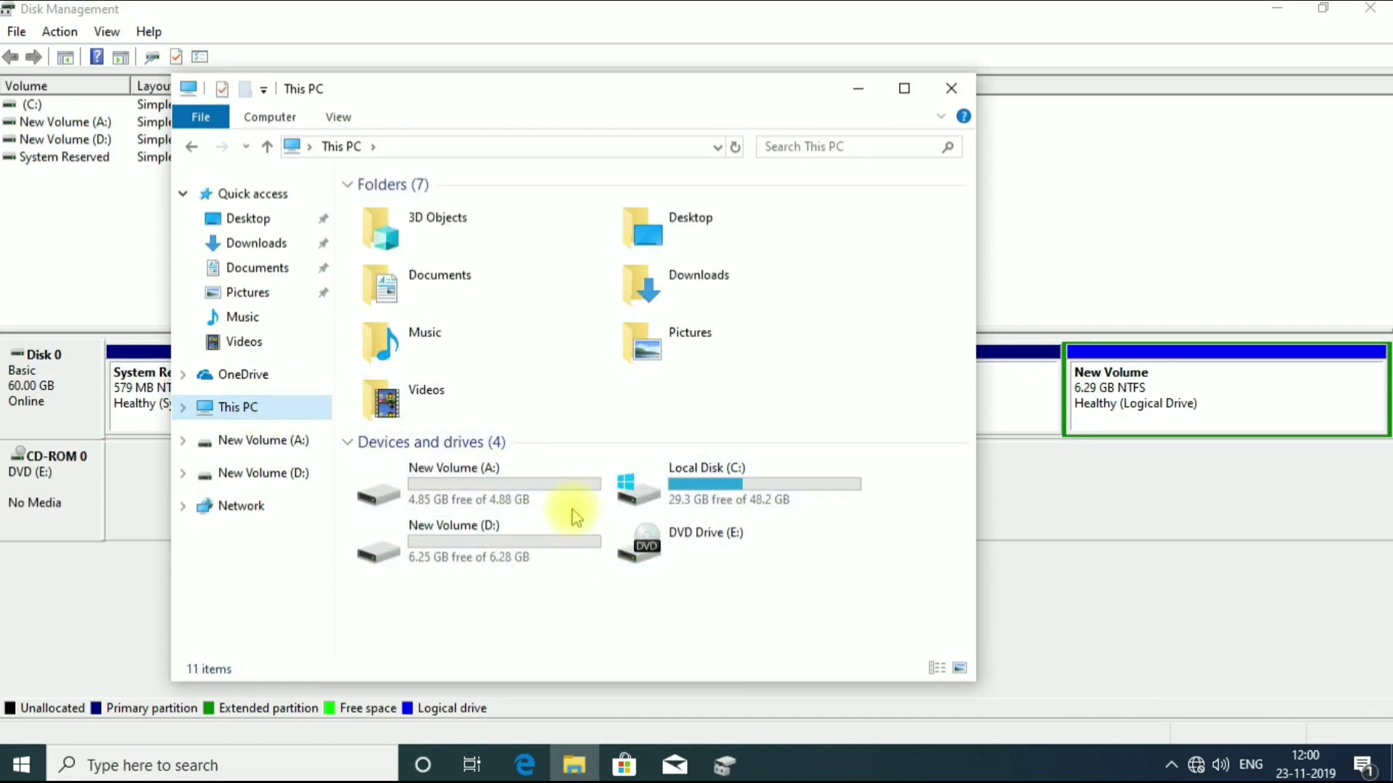
left_click(859, 92)
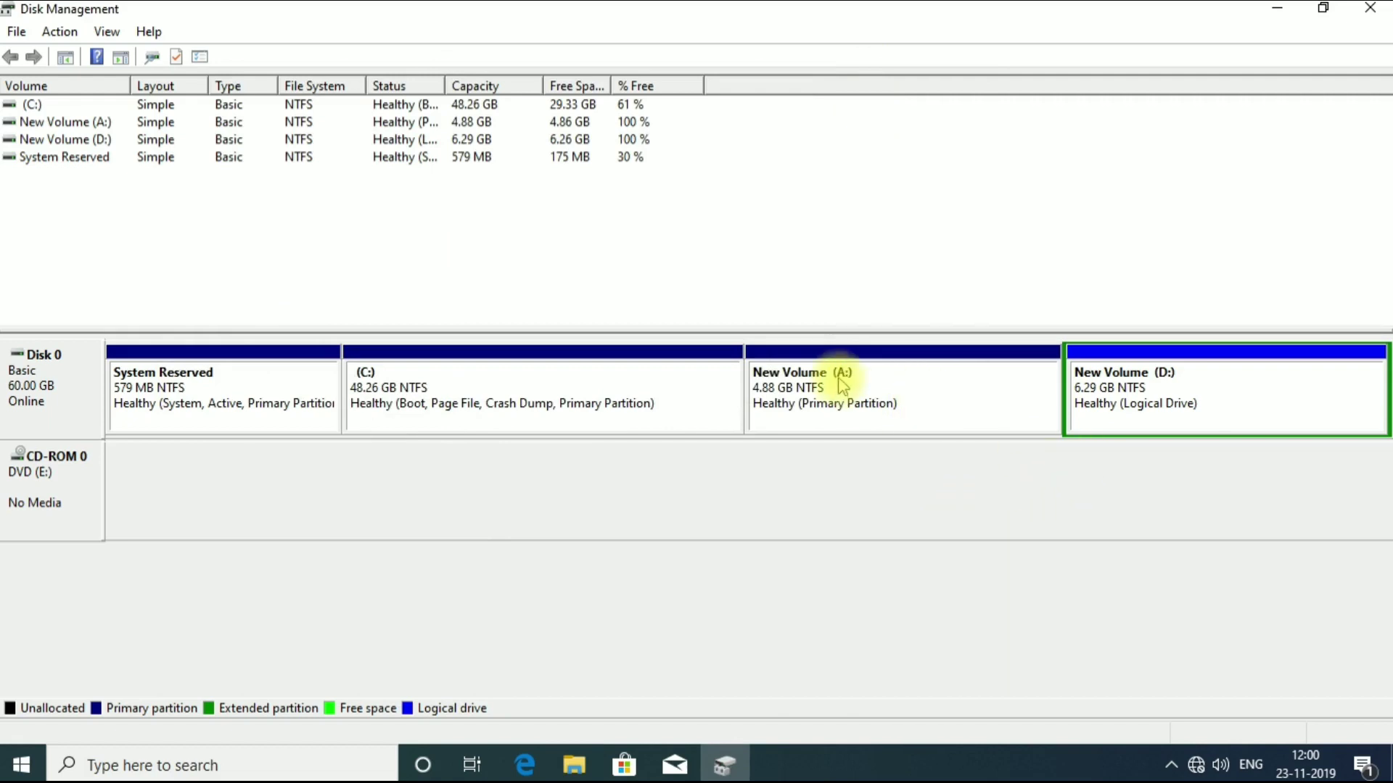
Delete the New Volume (A:) partition from Disk 0 and accept erasing its data.
left_click(886, 404)
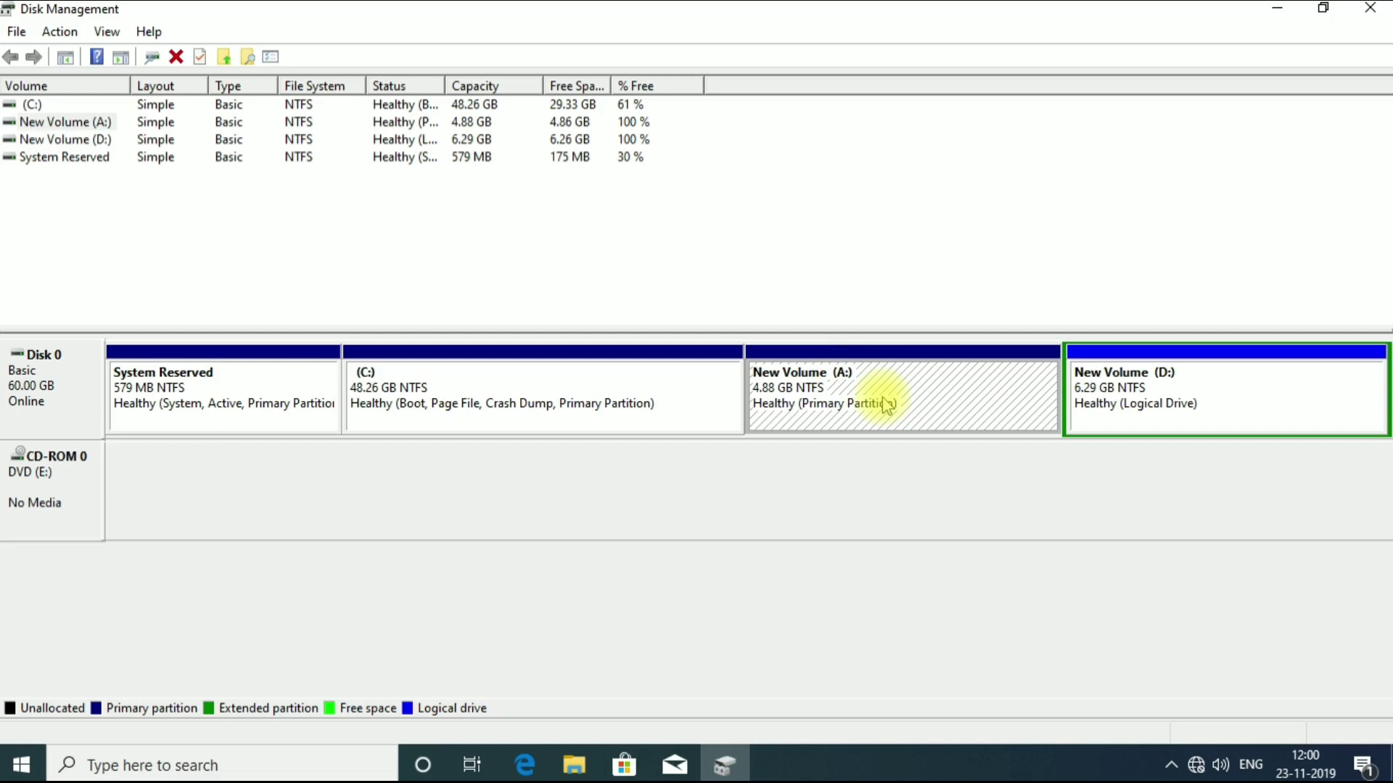
right_click(885, 404)
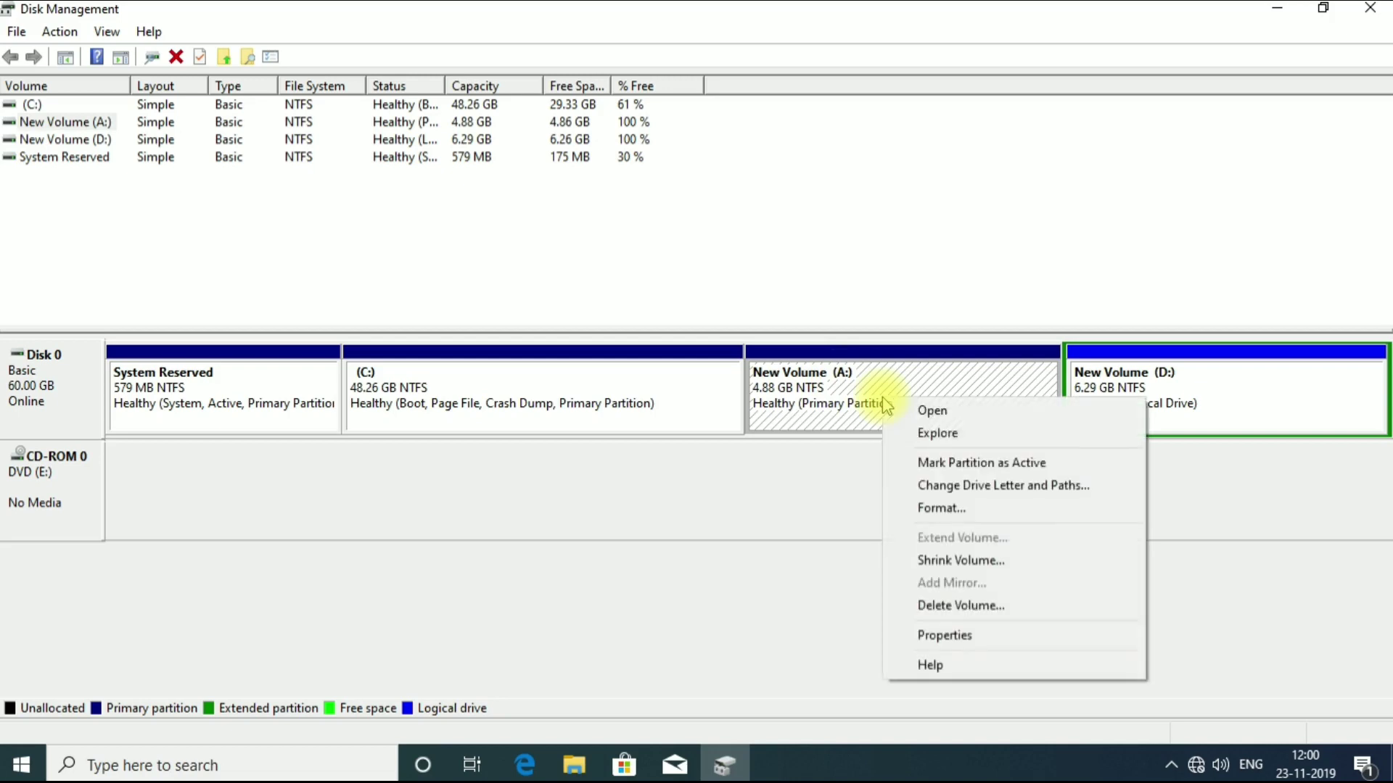
left_click(939, 613)
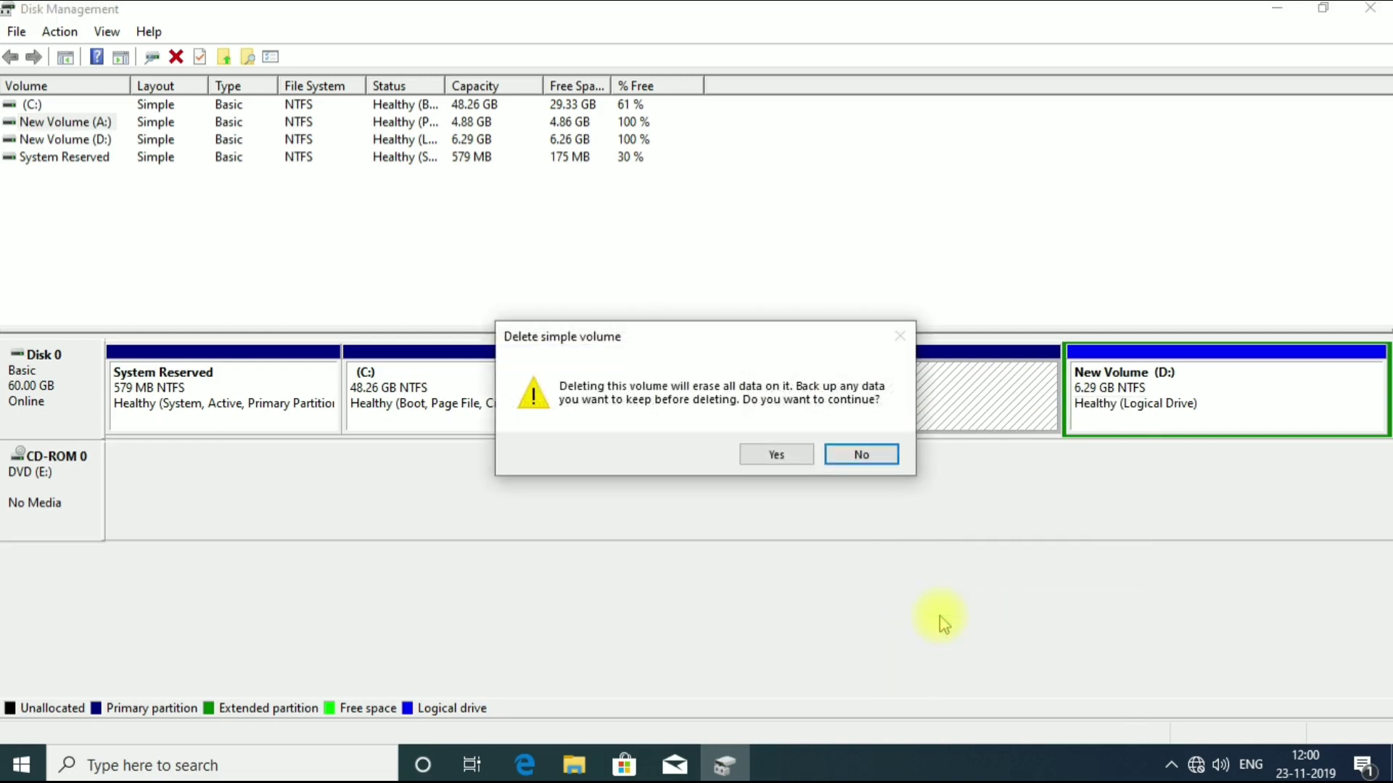
left_click(776, 455)
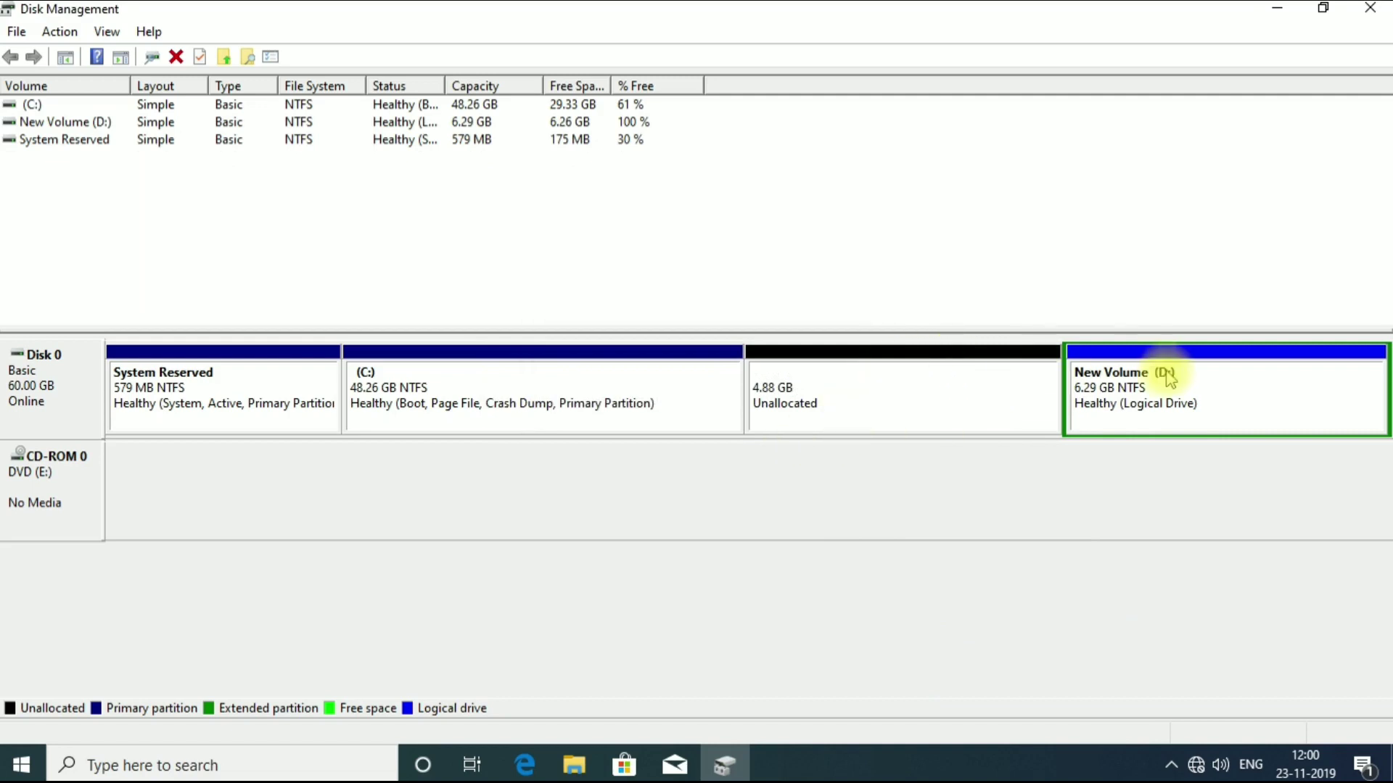
Delete the New Volume (D:) logical drive from Disk 0 and accept erasing its data.
left_click(1193, 399)
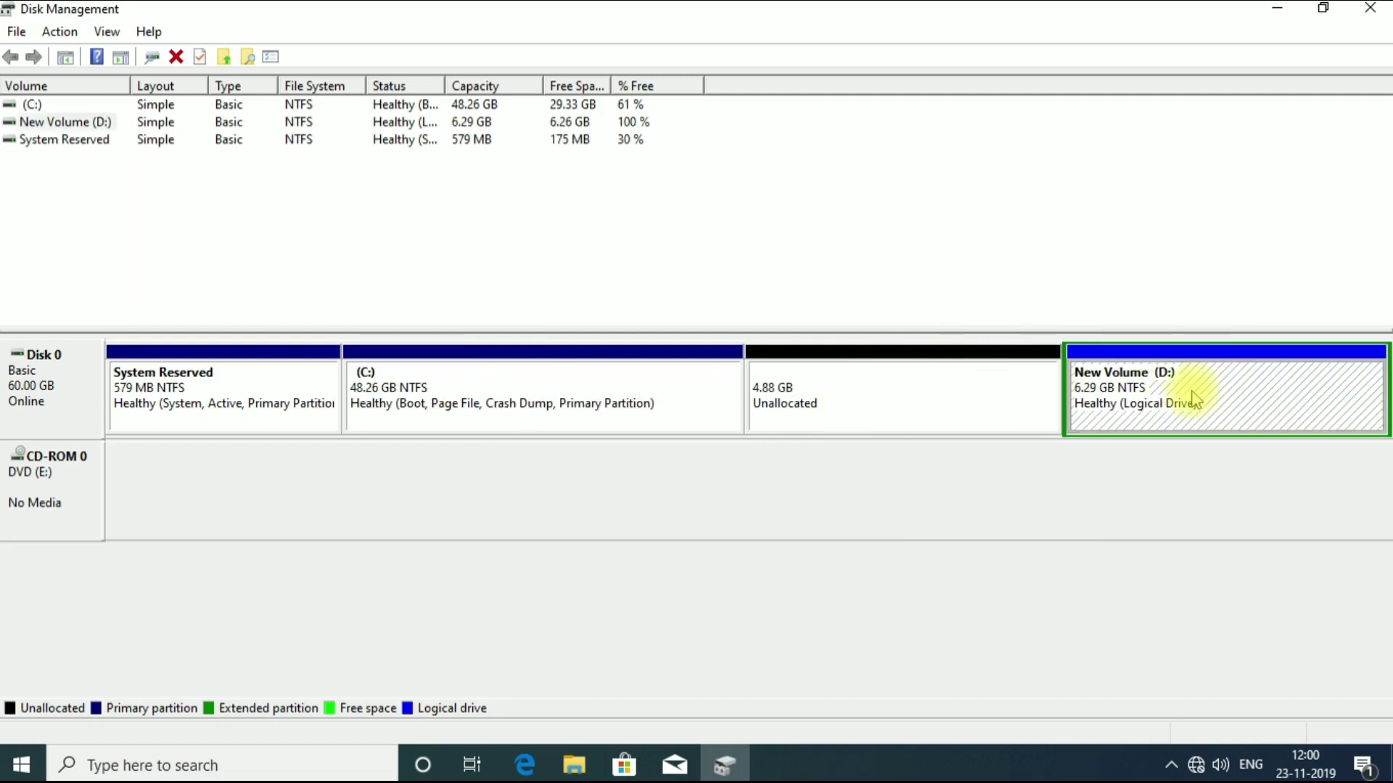
right_click(1193, 399)
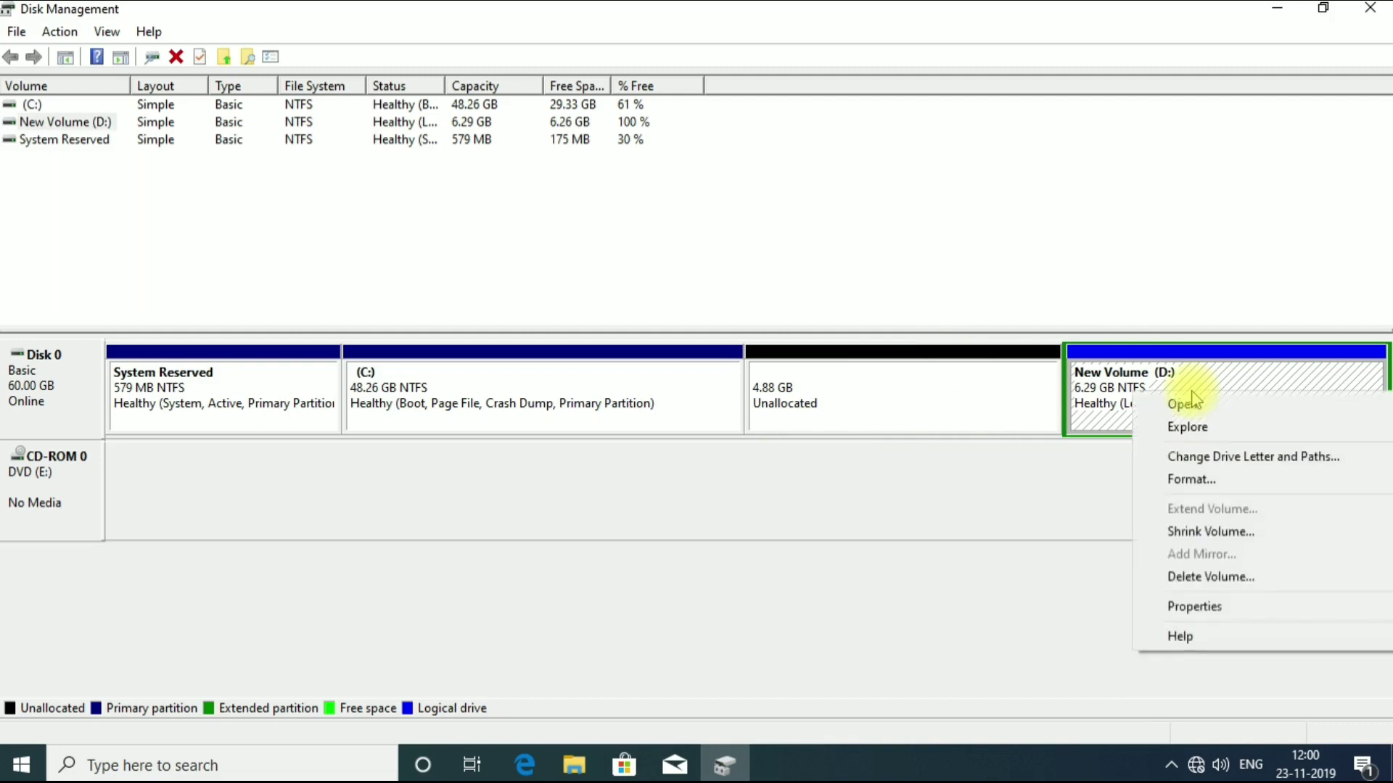
left_click(1208, 577)
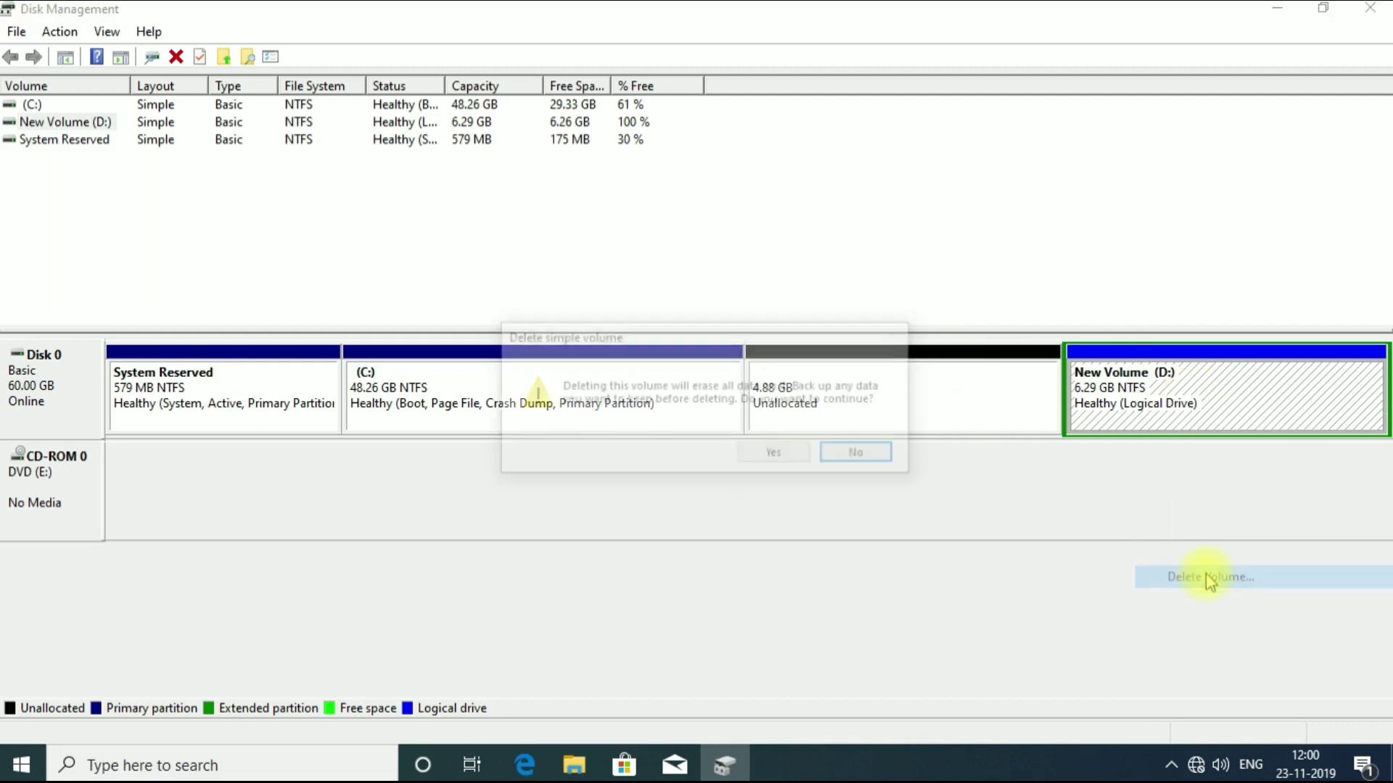
left_click(771, 454)
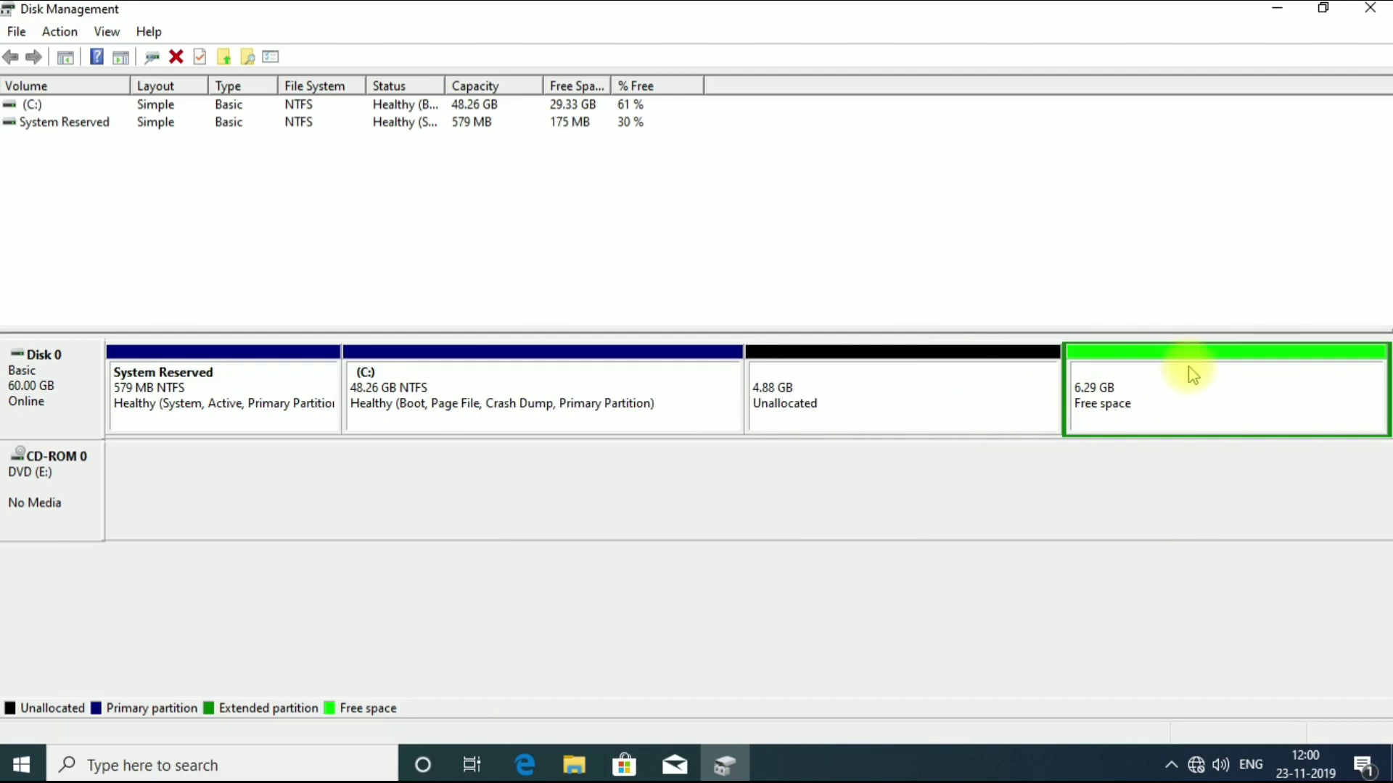
Delete the extended partition holding the free space on Disk 0 and accept the deletion.
right_click(1193, 376)
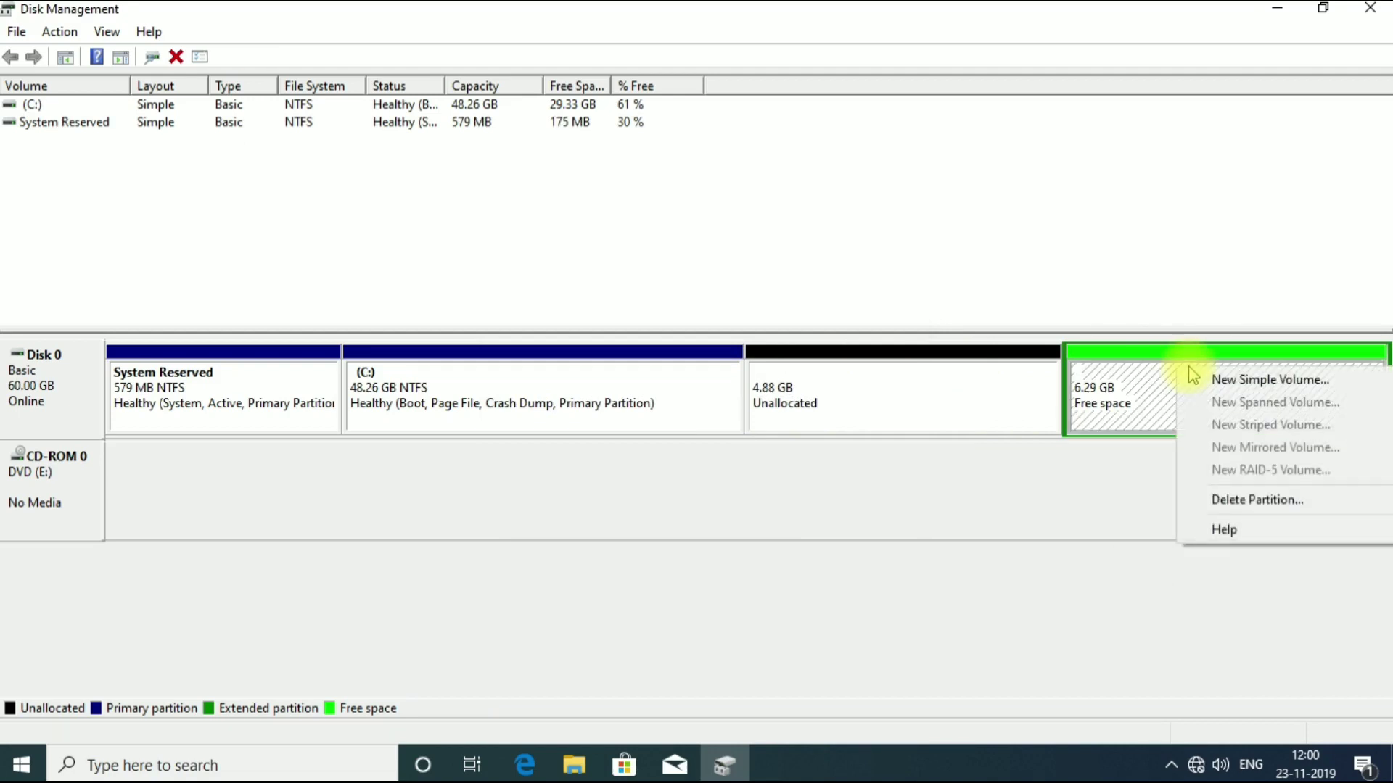
left_click(1218, 501)
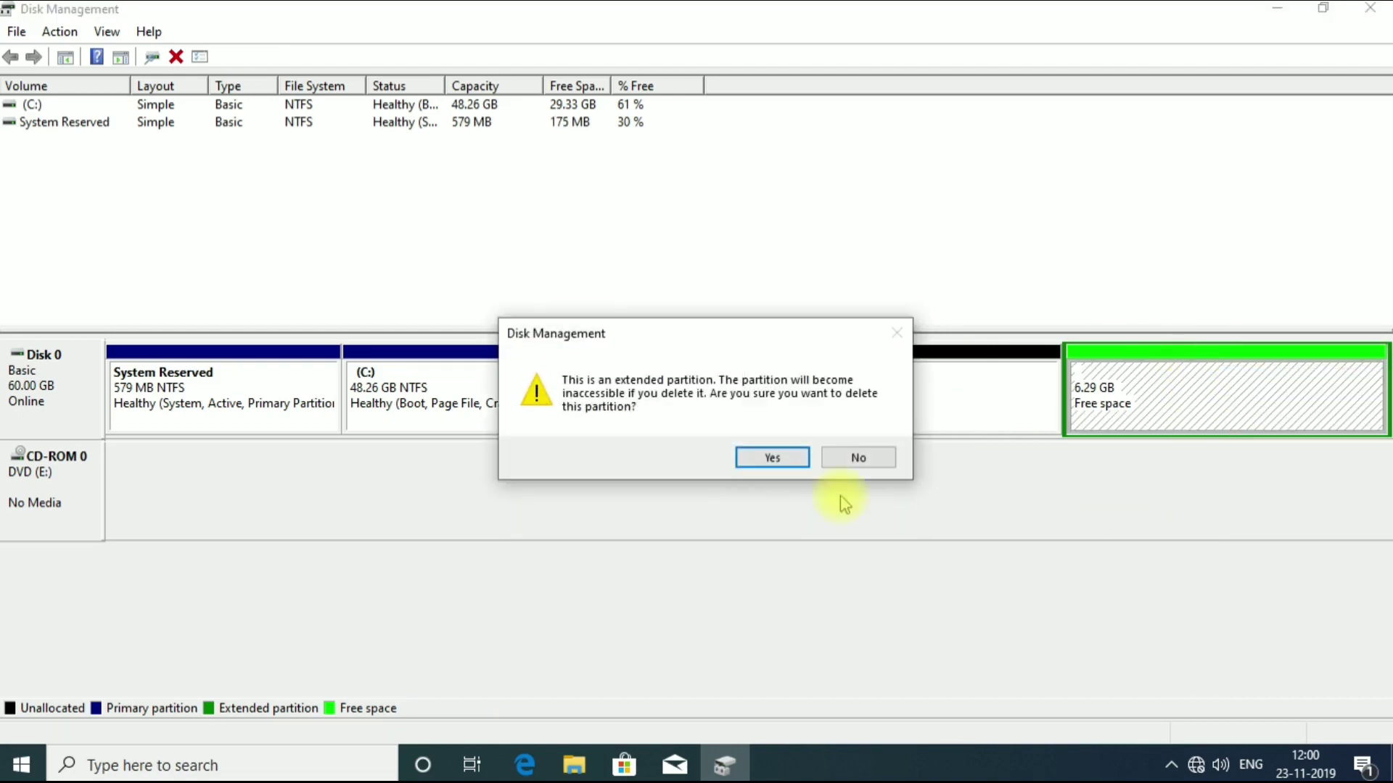
left_click(776, 455)
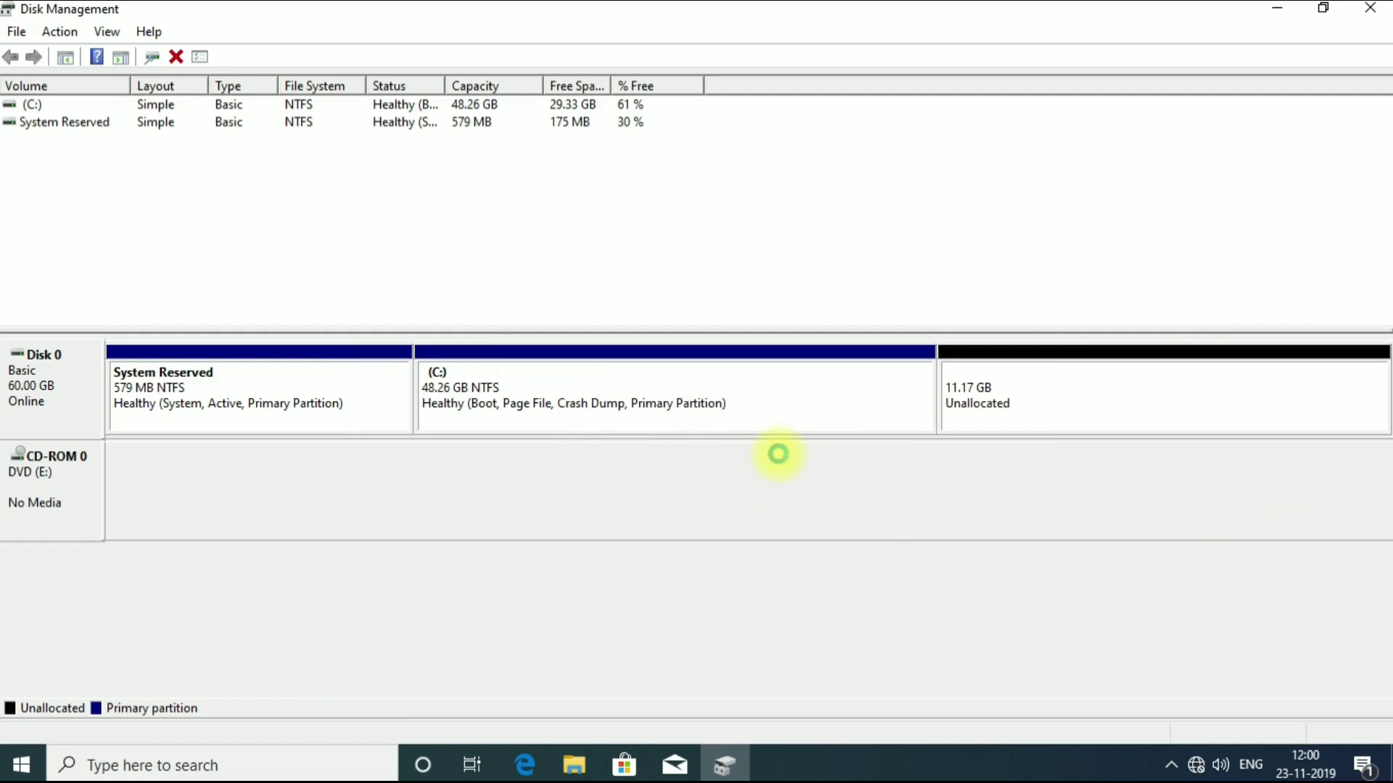
Extend the C: volume with all of the unallocated space on Disk 0.
right_click(868, 413)
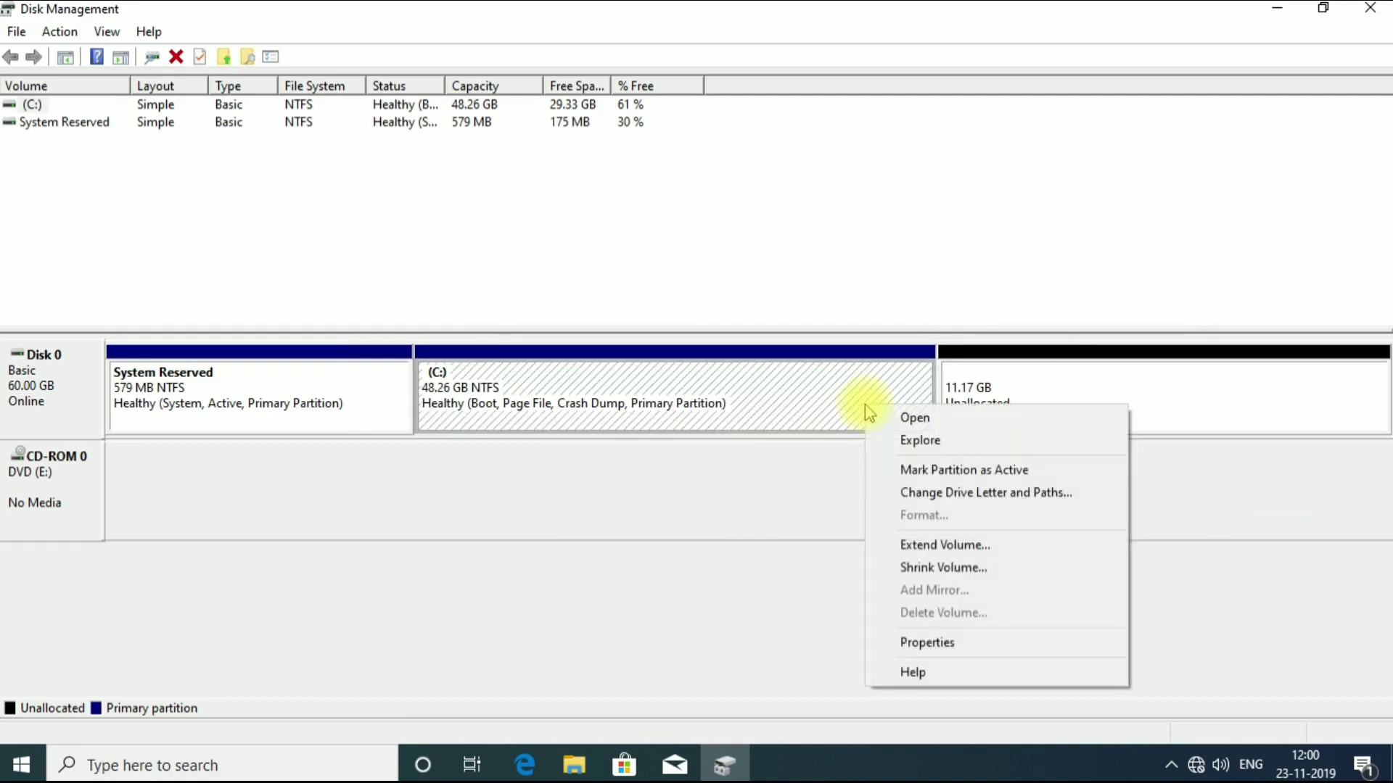
left_click(916, 545)
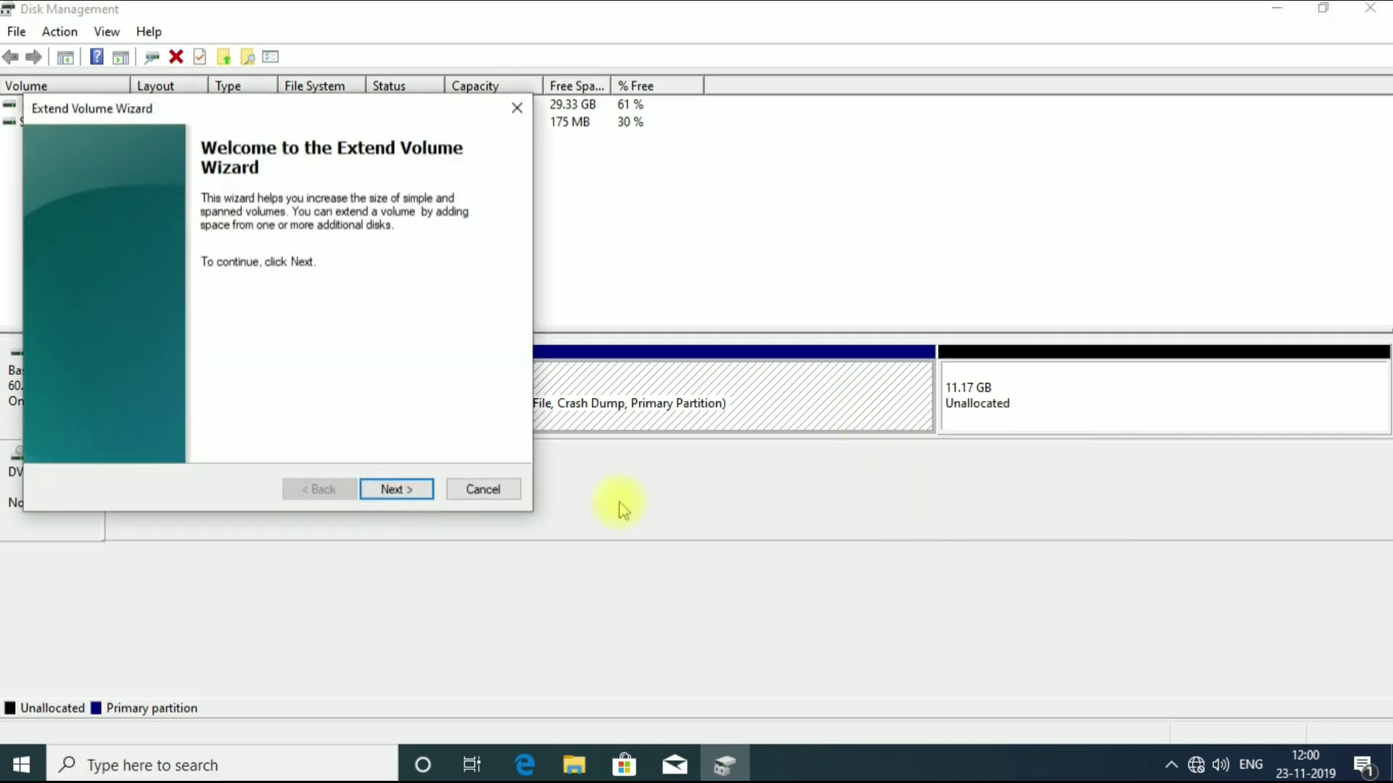
left_click(414, 494)
left_click(418, 498)
left_click(398, 489)
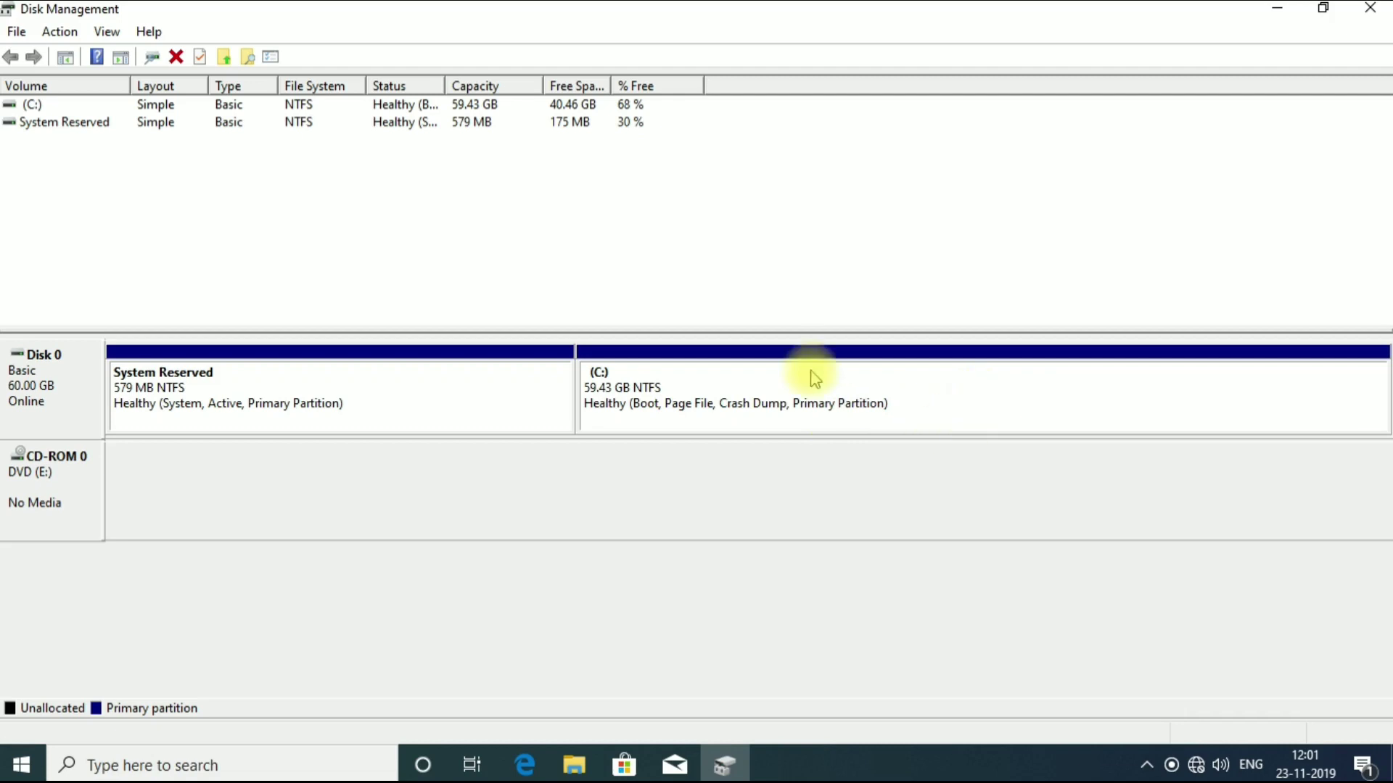
Shrink the C: volume by 10000 MB.
right_click(892, 398)
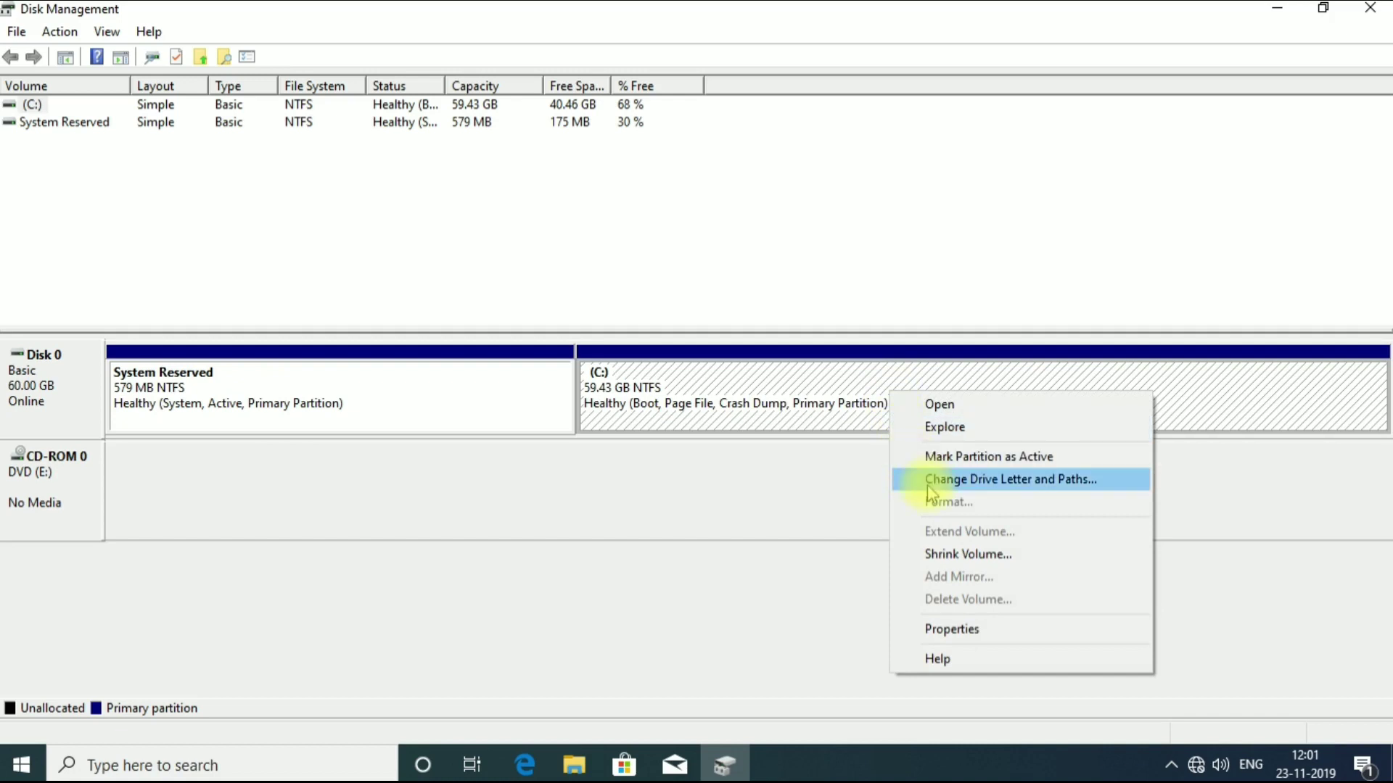
left_click(959, 555)
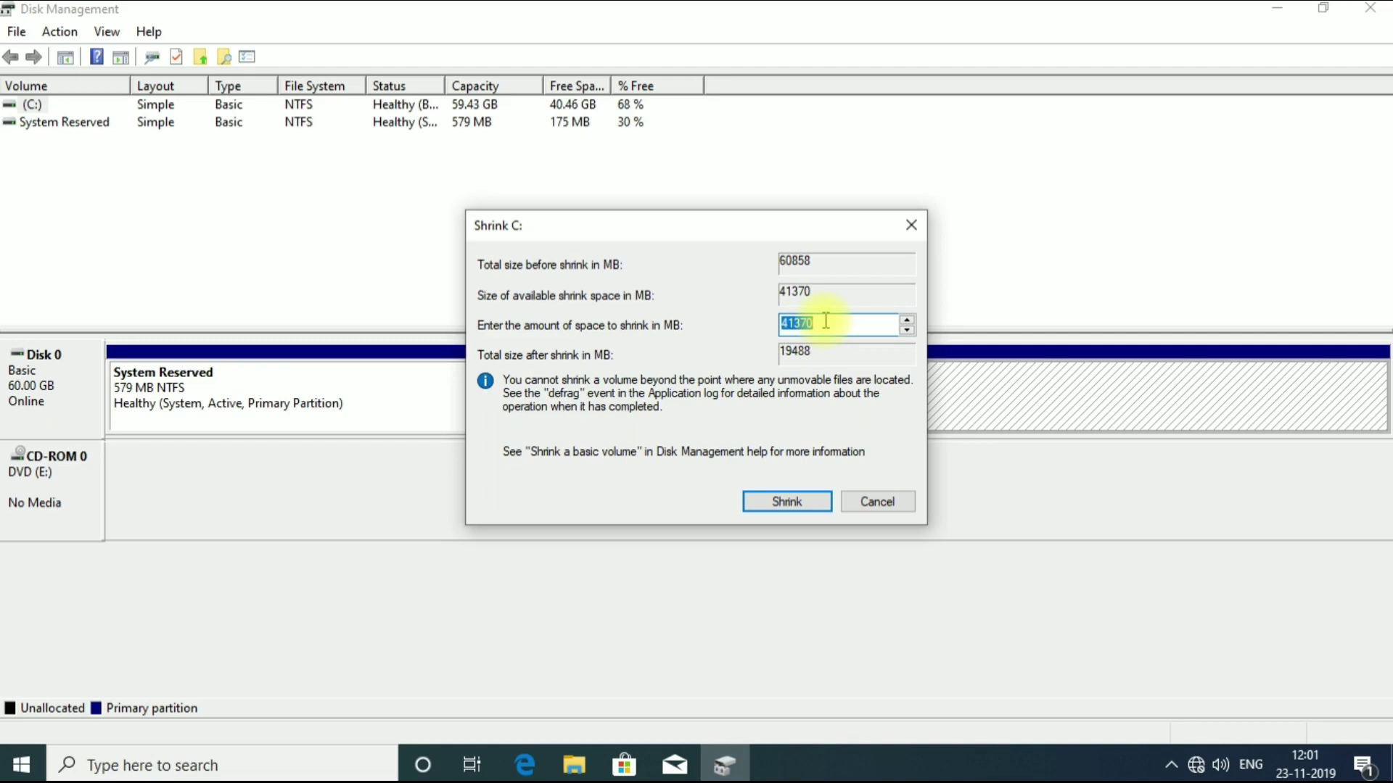
type("10000")
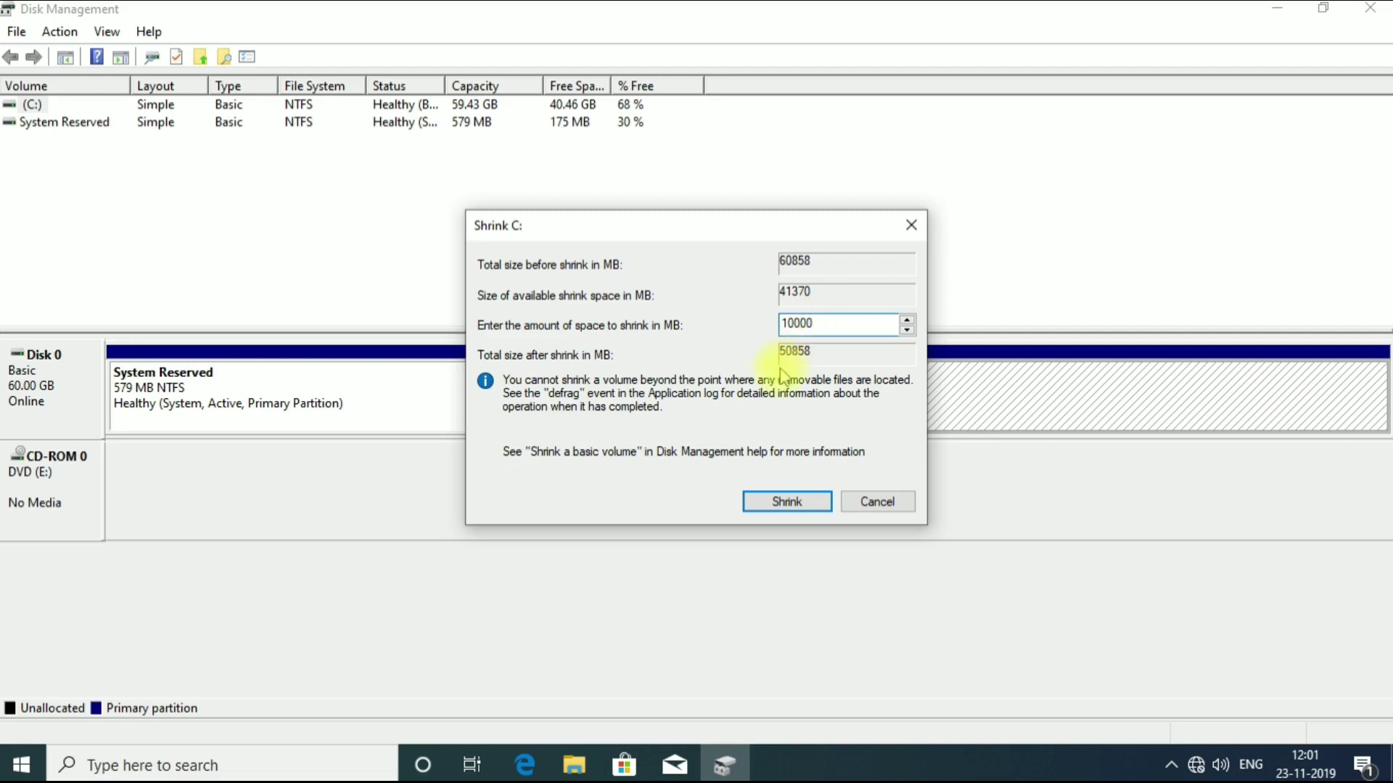
left_click(795, 502)
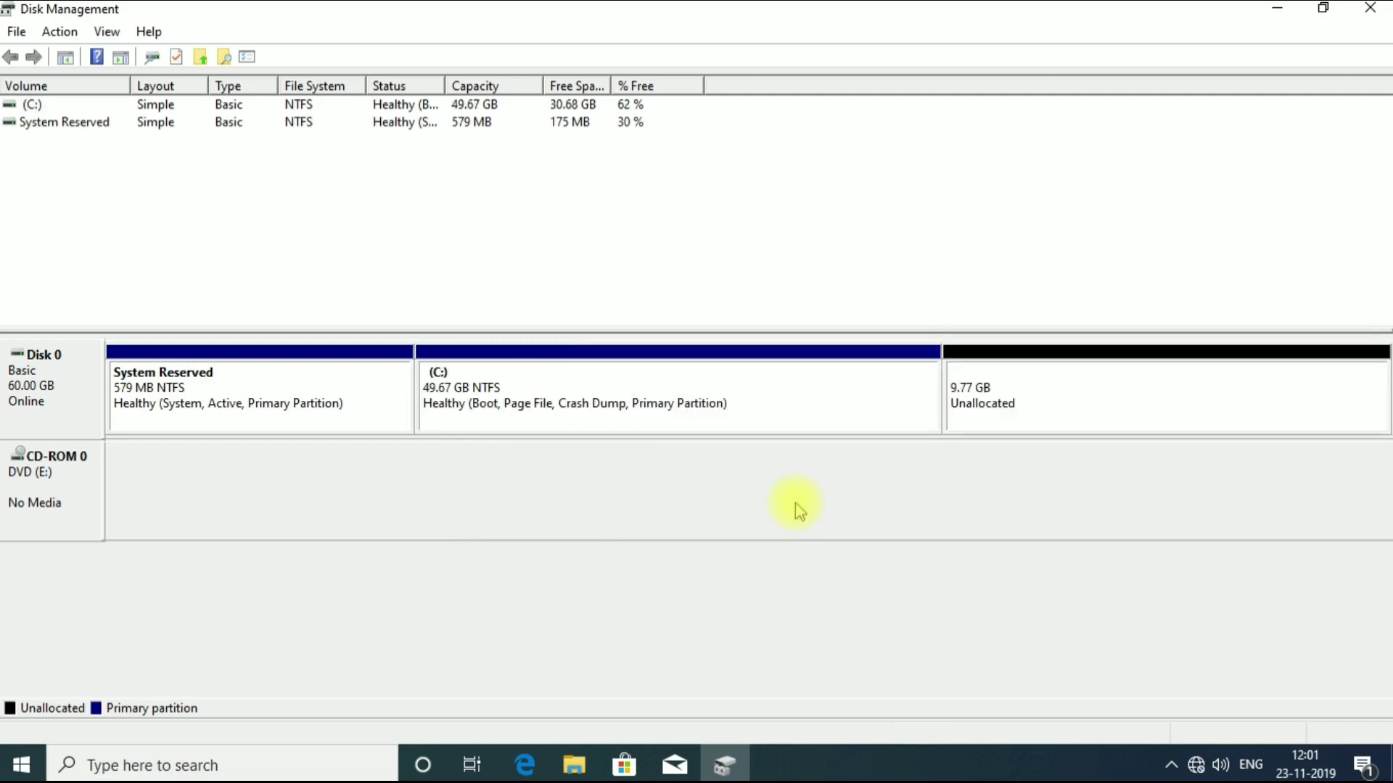
right_click(1095, 401)
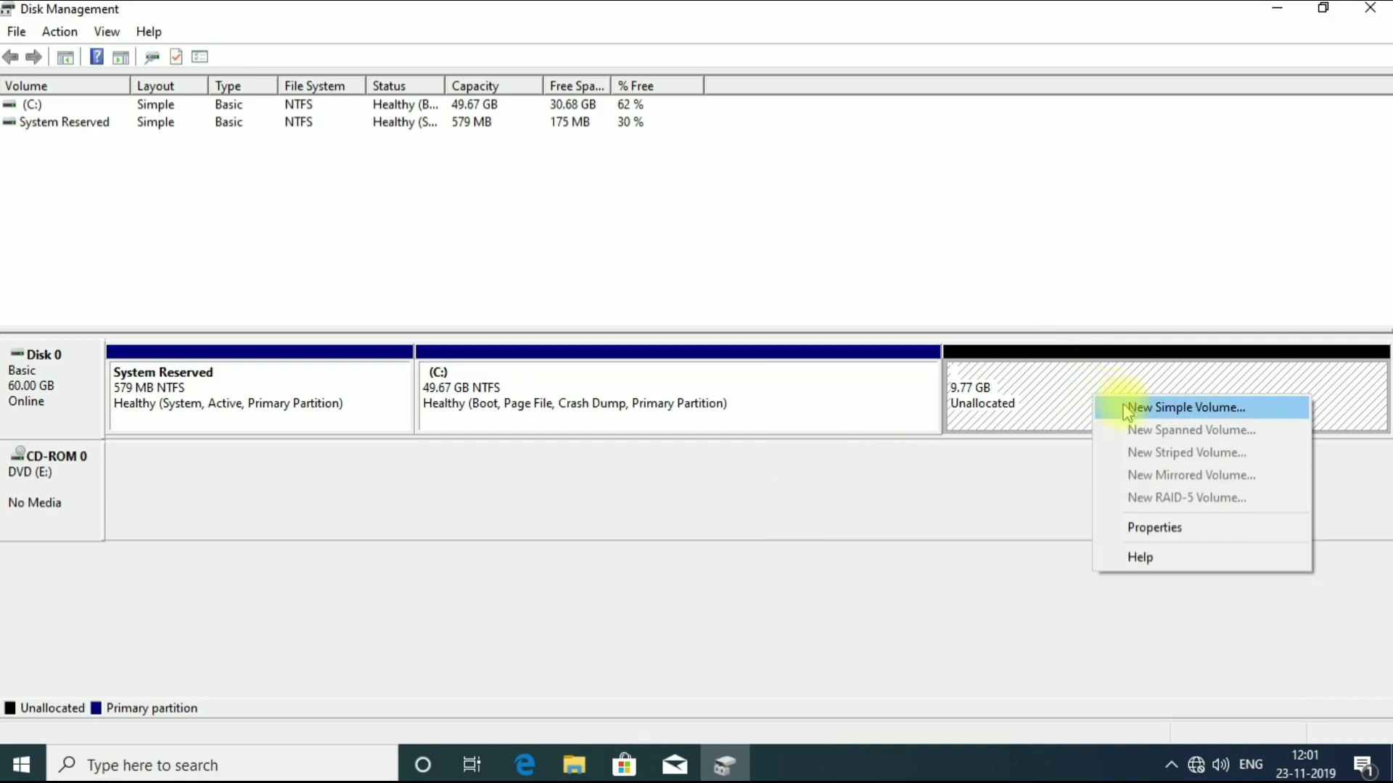
left_click(994, 479)
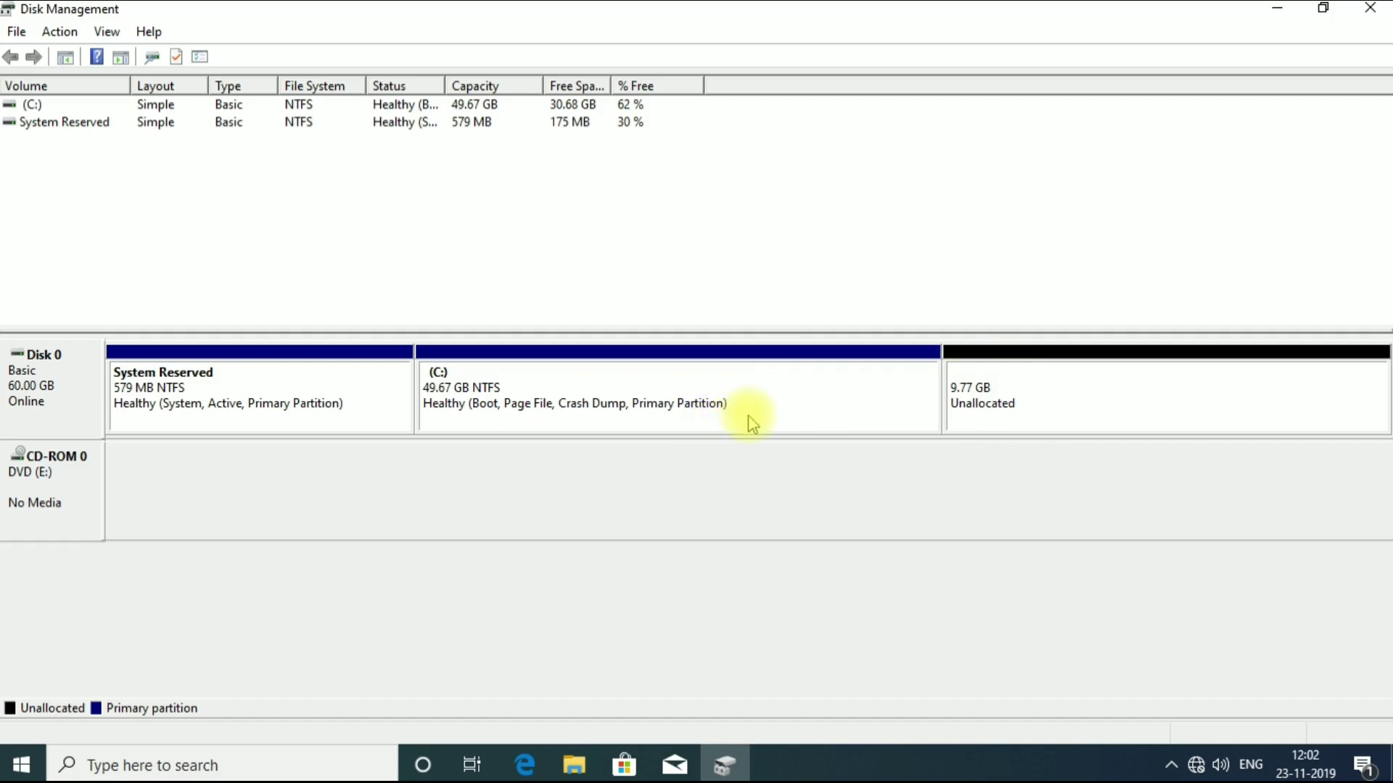
Extend the C: volume by 5000 MB of the unallocated space on Disk 0.
right_click(706, 401)
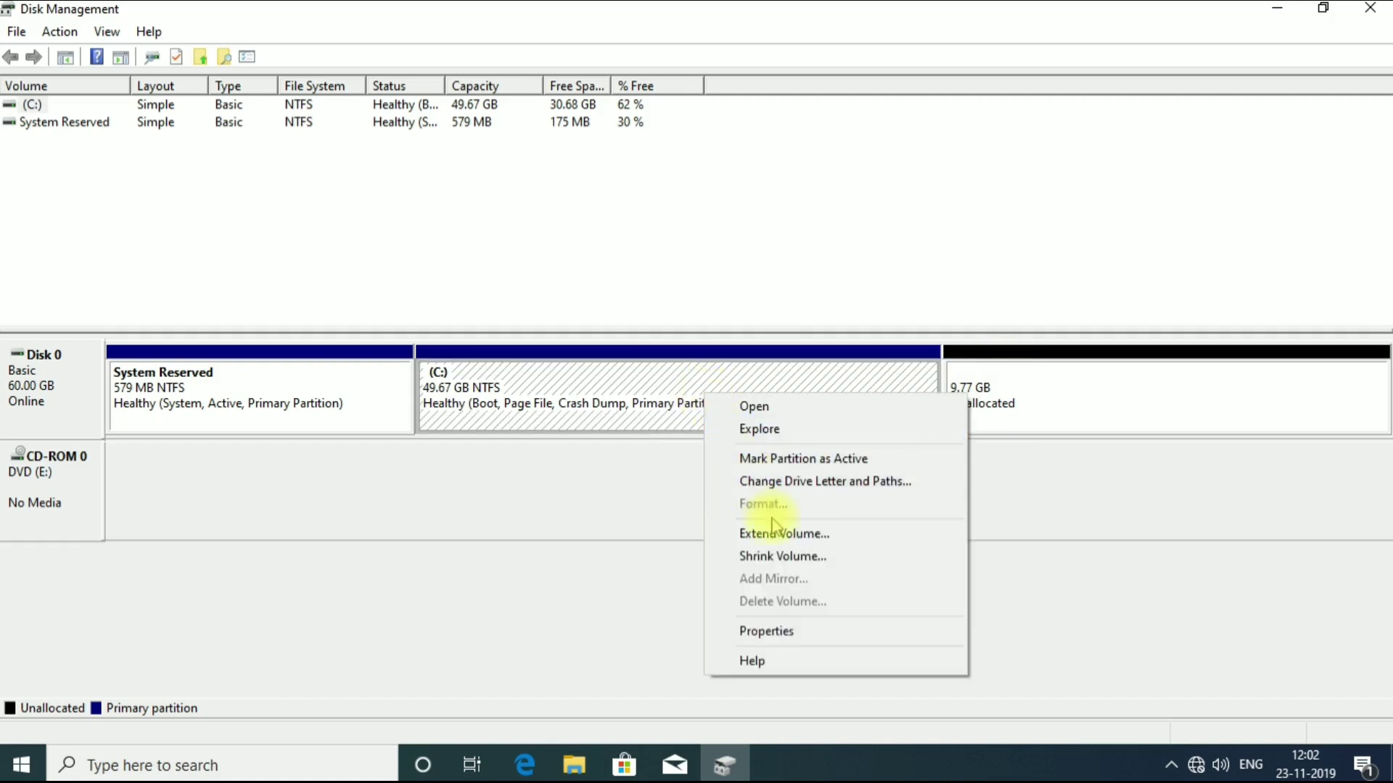
left_click(773, 537)
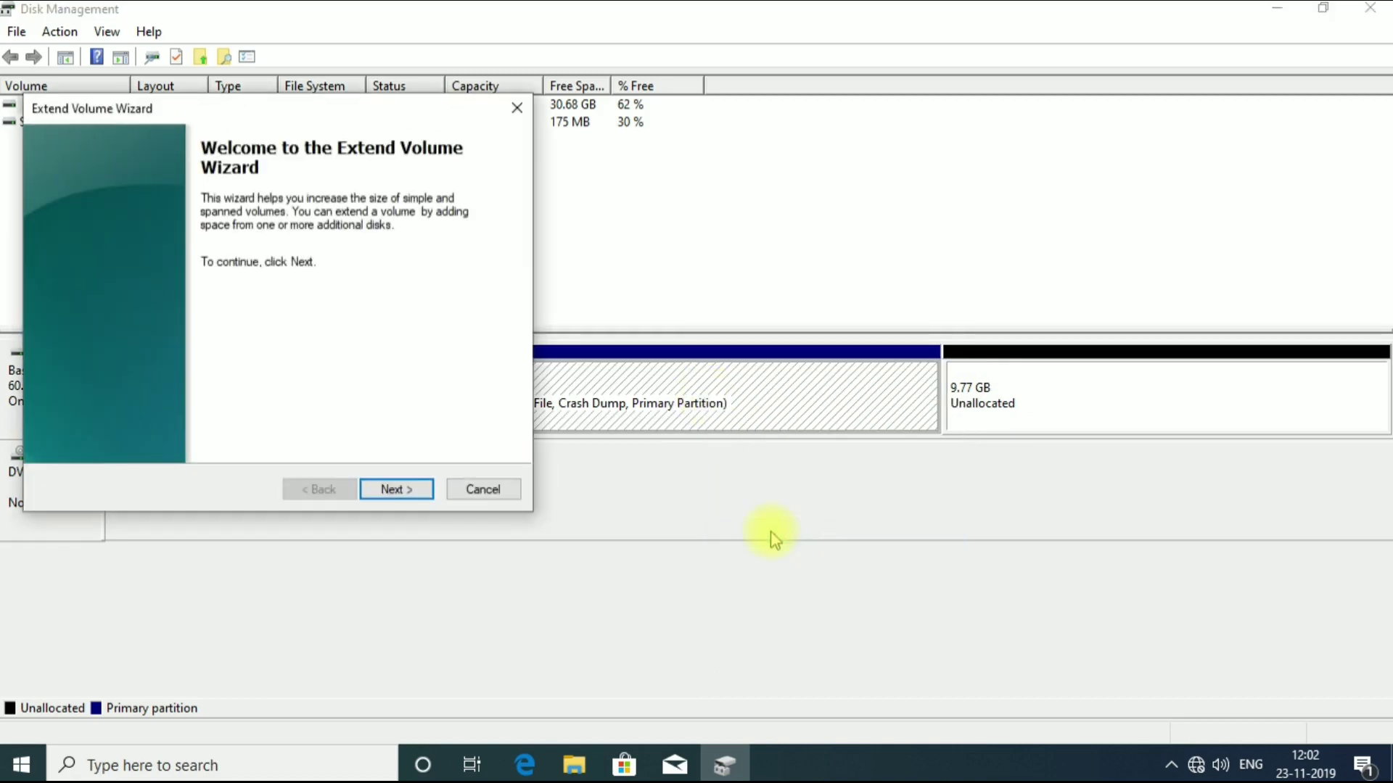
left_click(411, 490)
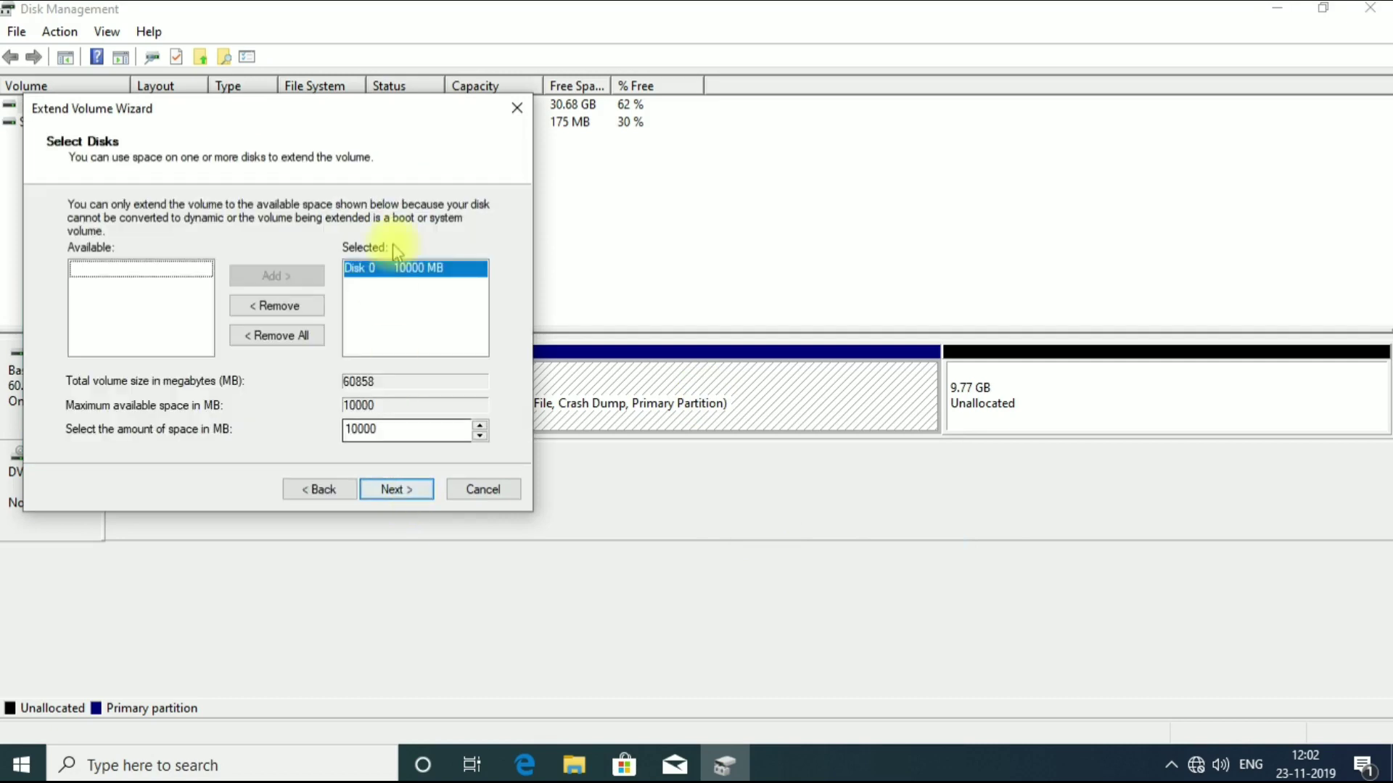
left_click(413, 270)
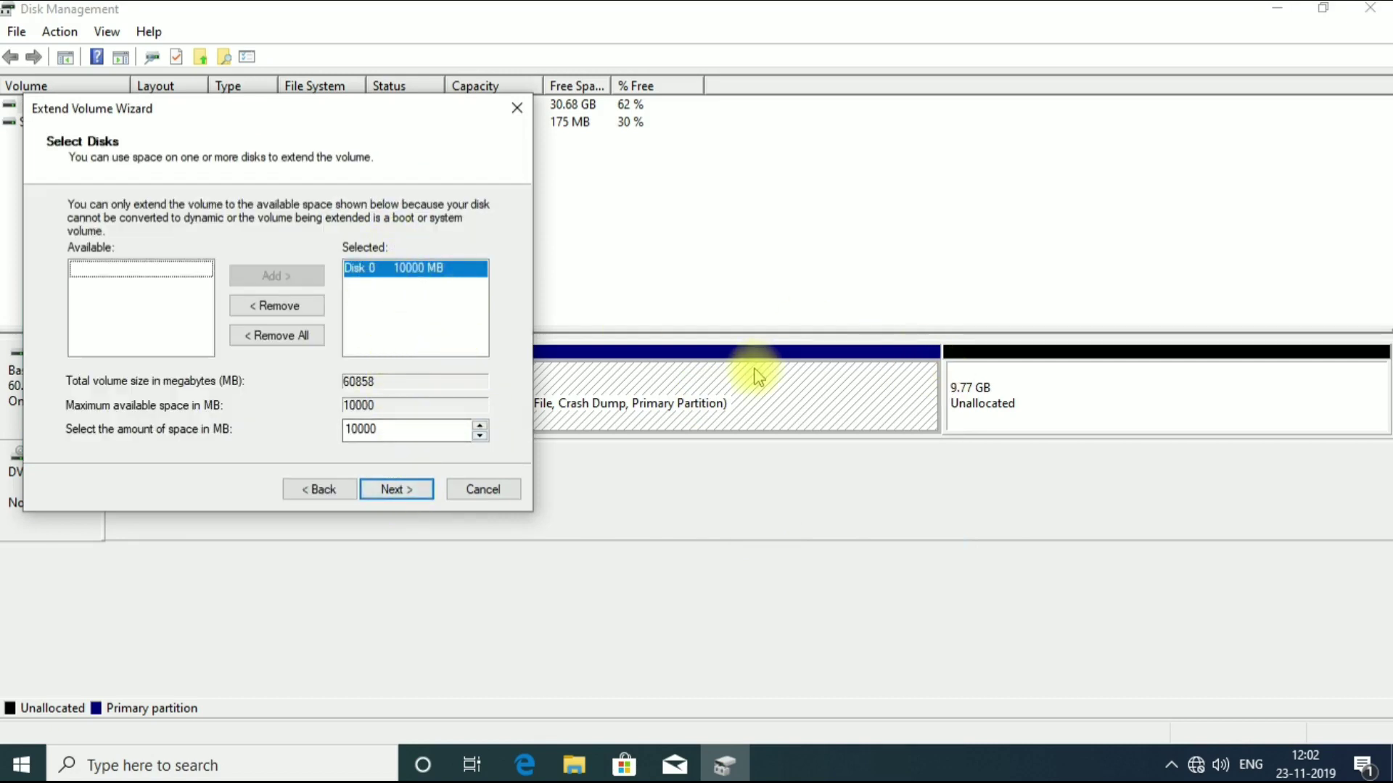
left_click(420, 433)
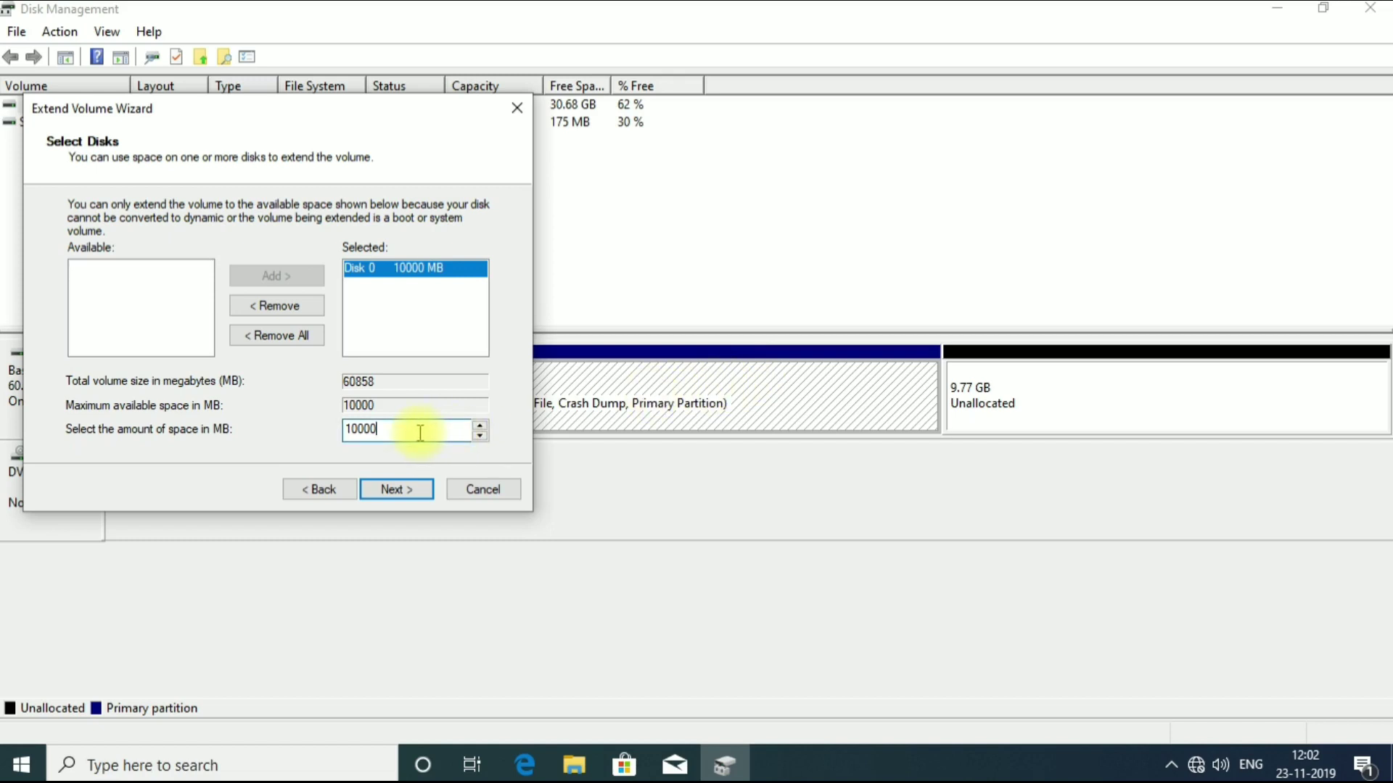
key("BackSpace")
key("BackSpace")
key("BackSpace")
key("BackSpace")
key("BackSpace")
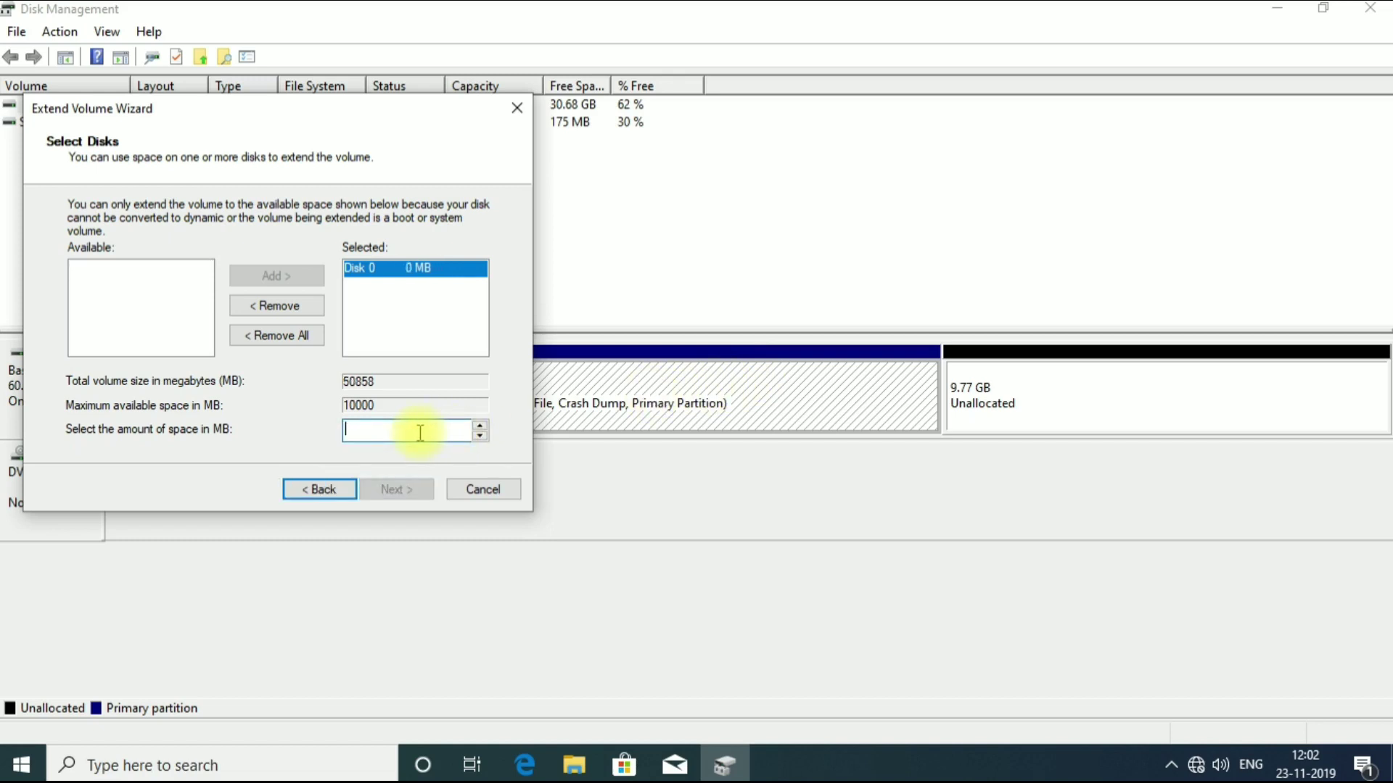
type("500")
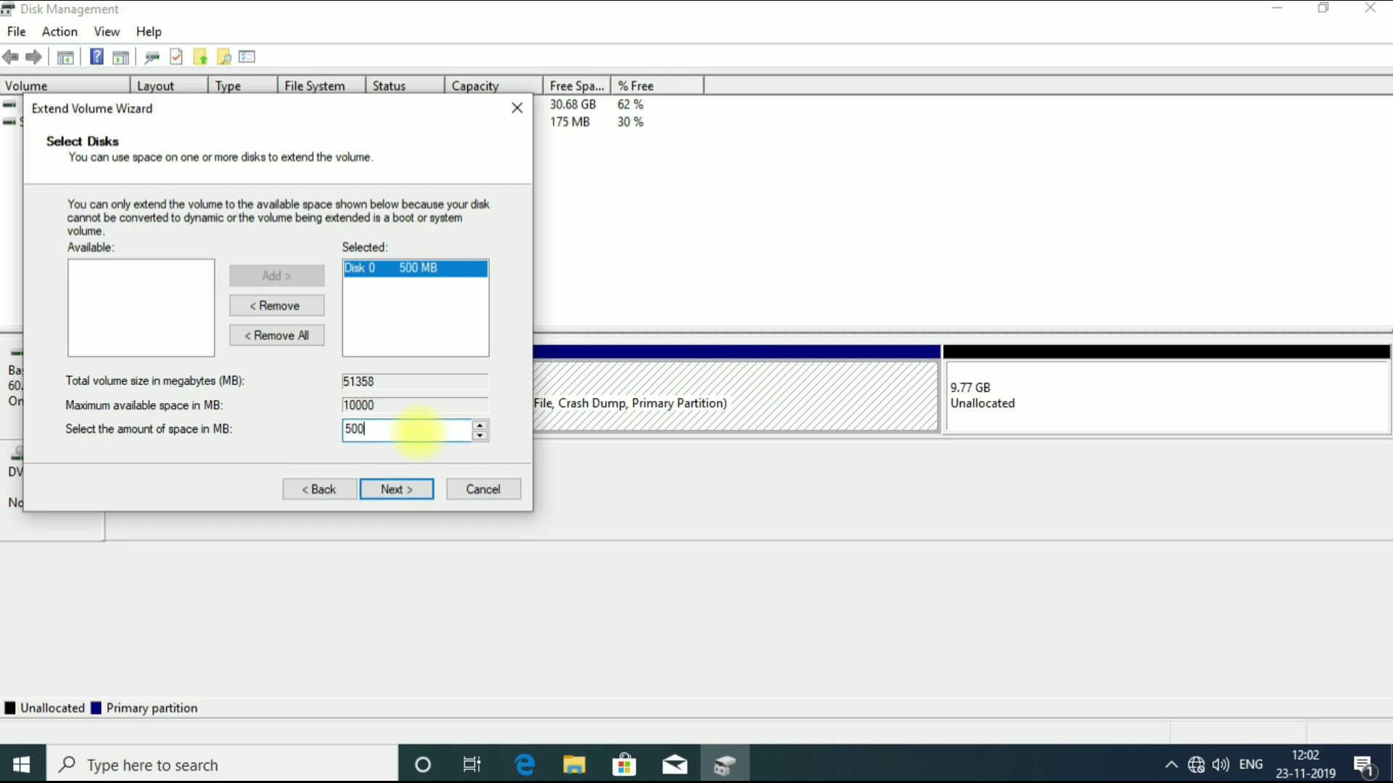
type("0")
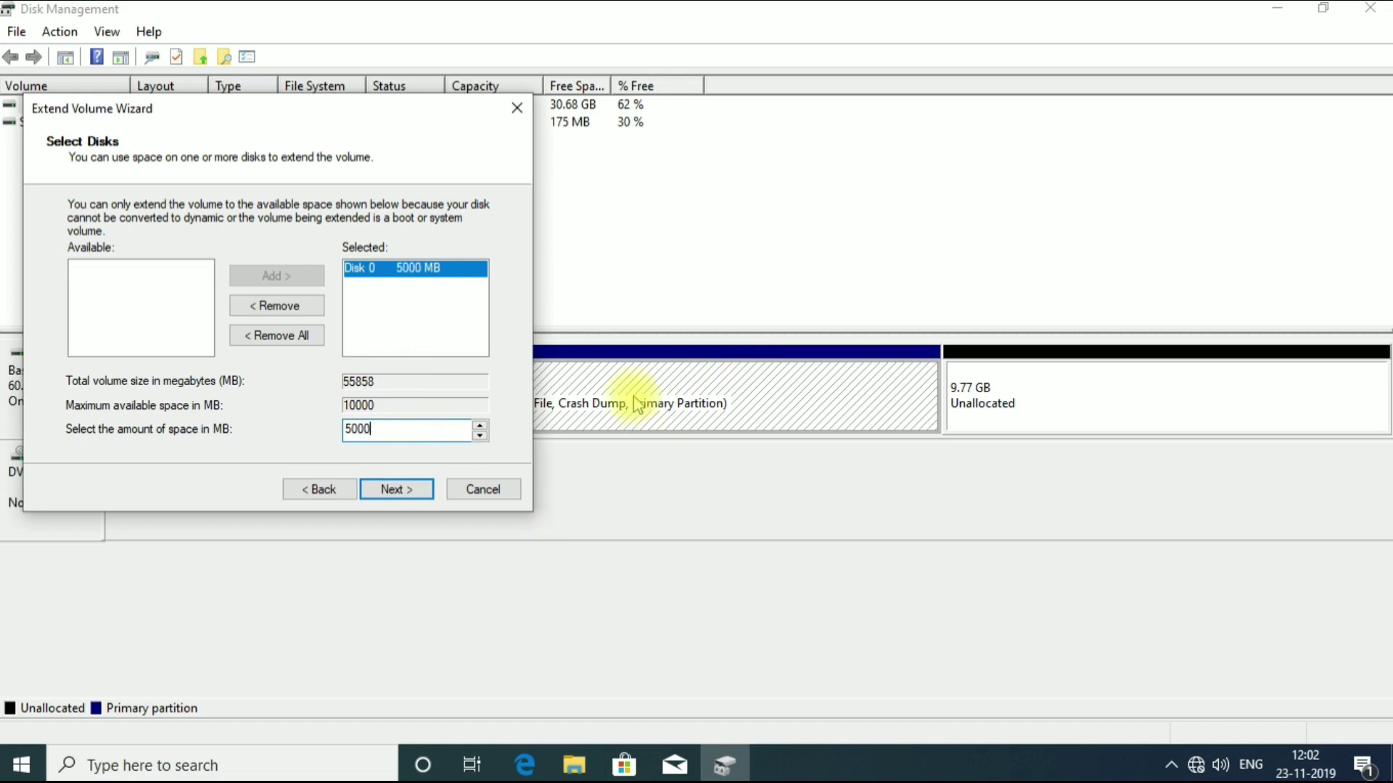
left_click(391, 488)
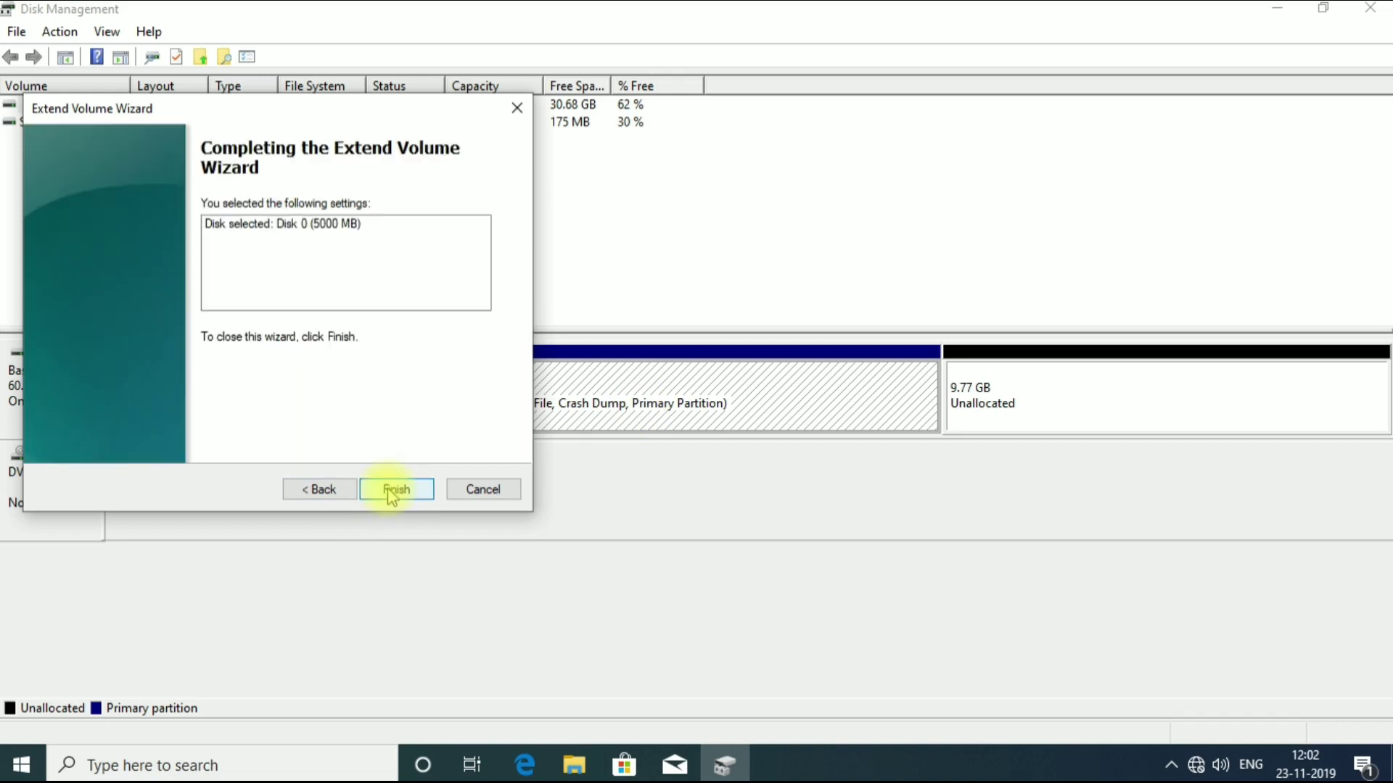
left_click(390, 488)
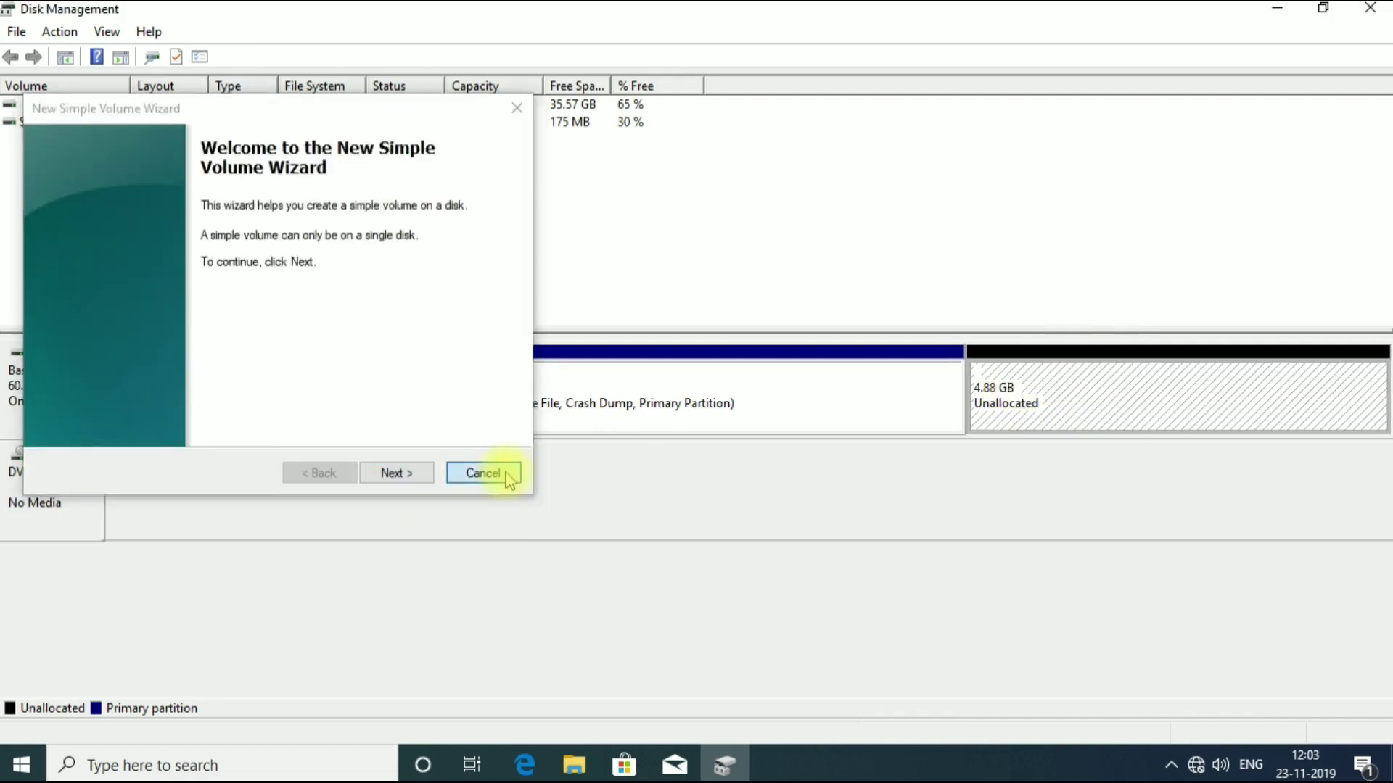
Cancel the New Simple Volume Wizard and shrink the C: volume by 2000 MB.
left_click(504, 472)
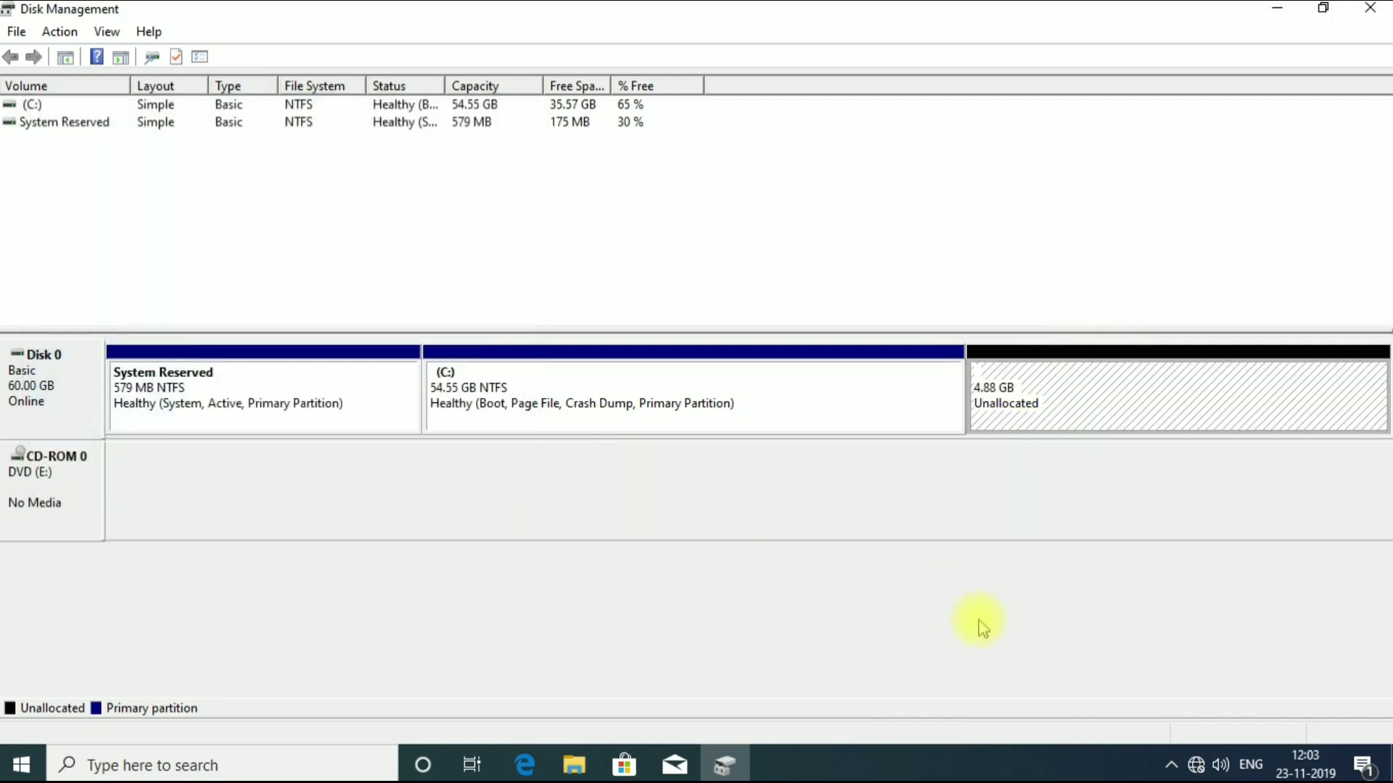
left_click(782, 419)
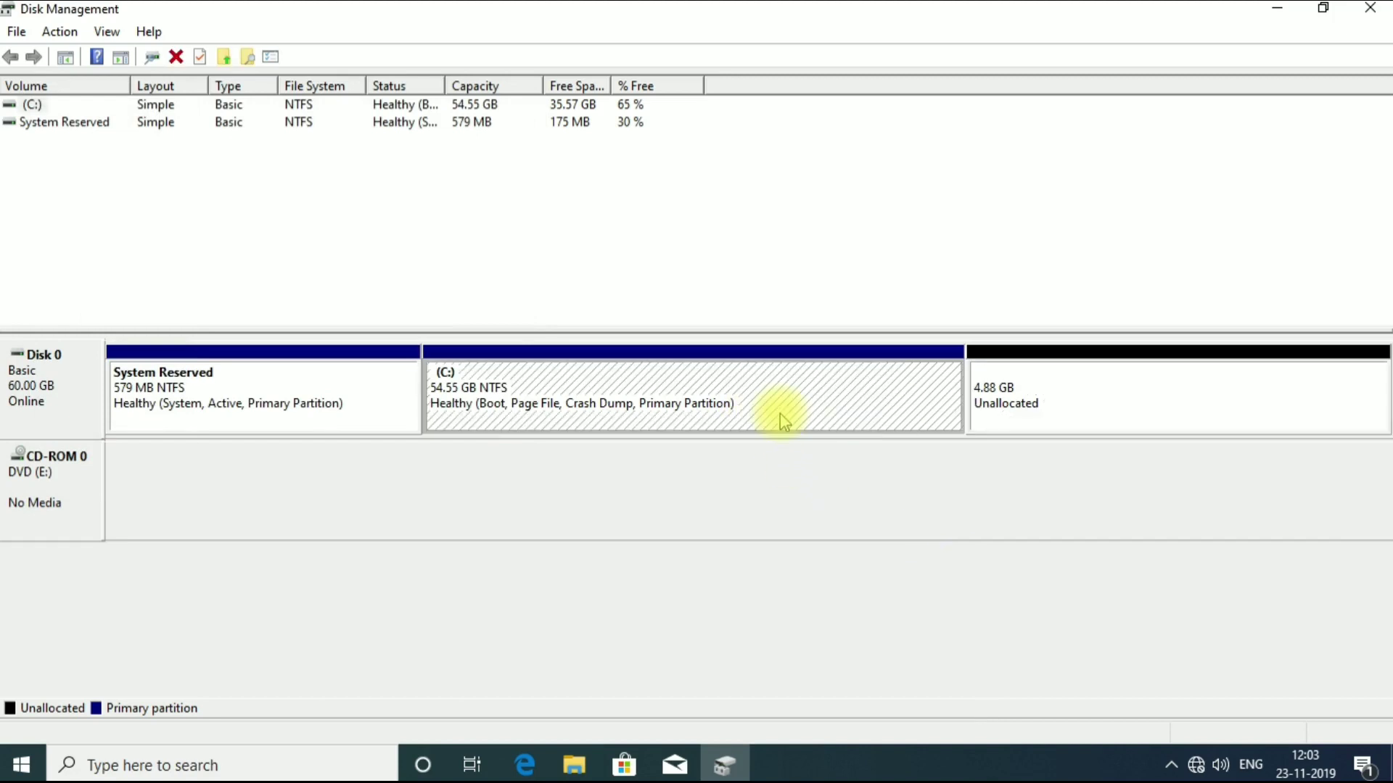
right_click(781, 421)
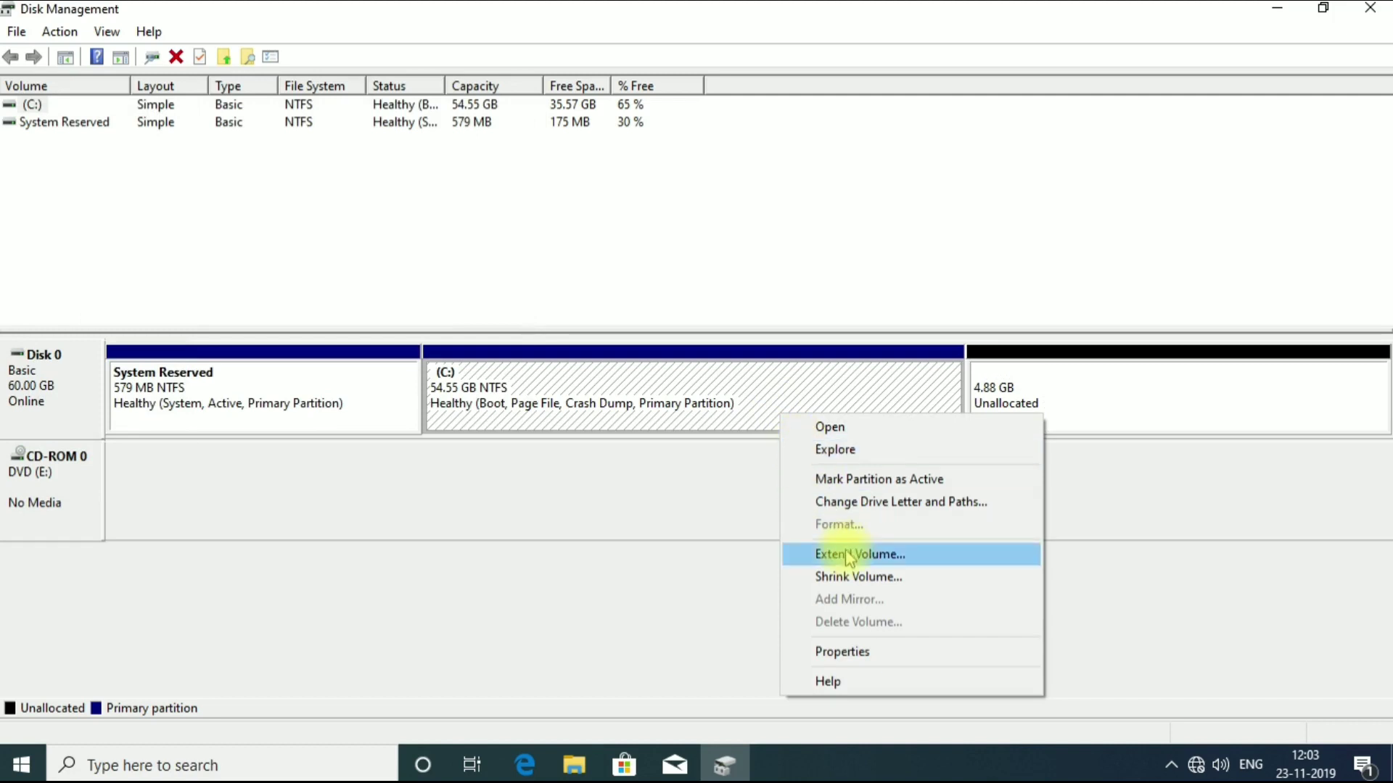
left_click(852, 589)
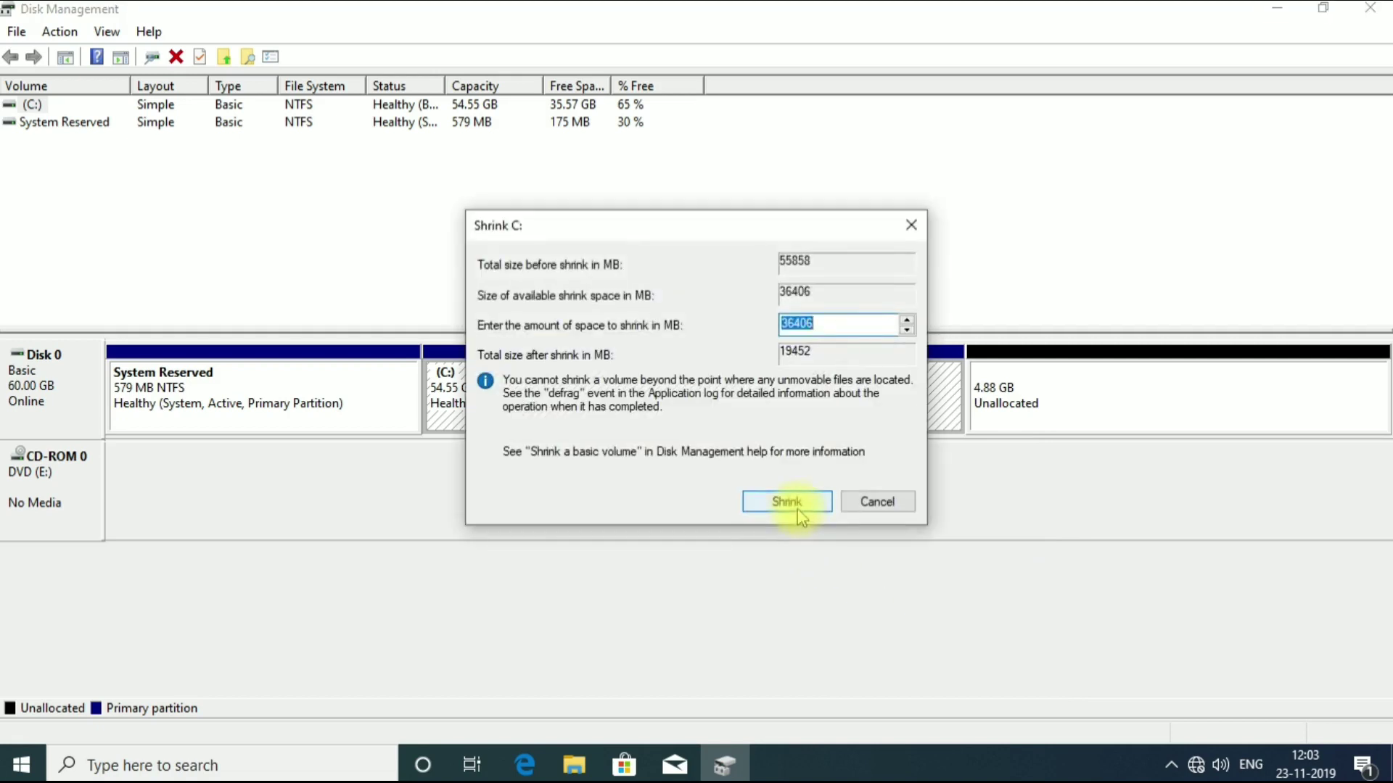
type("2")
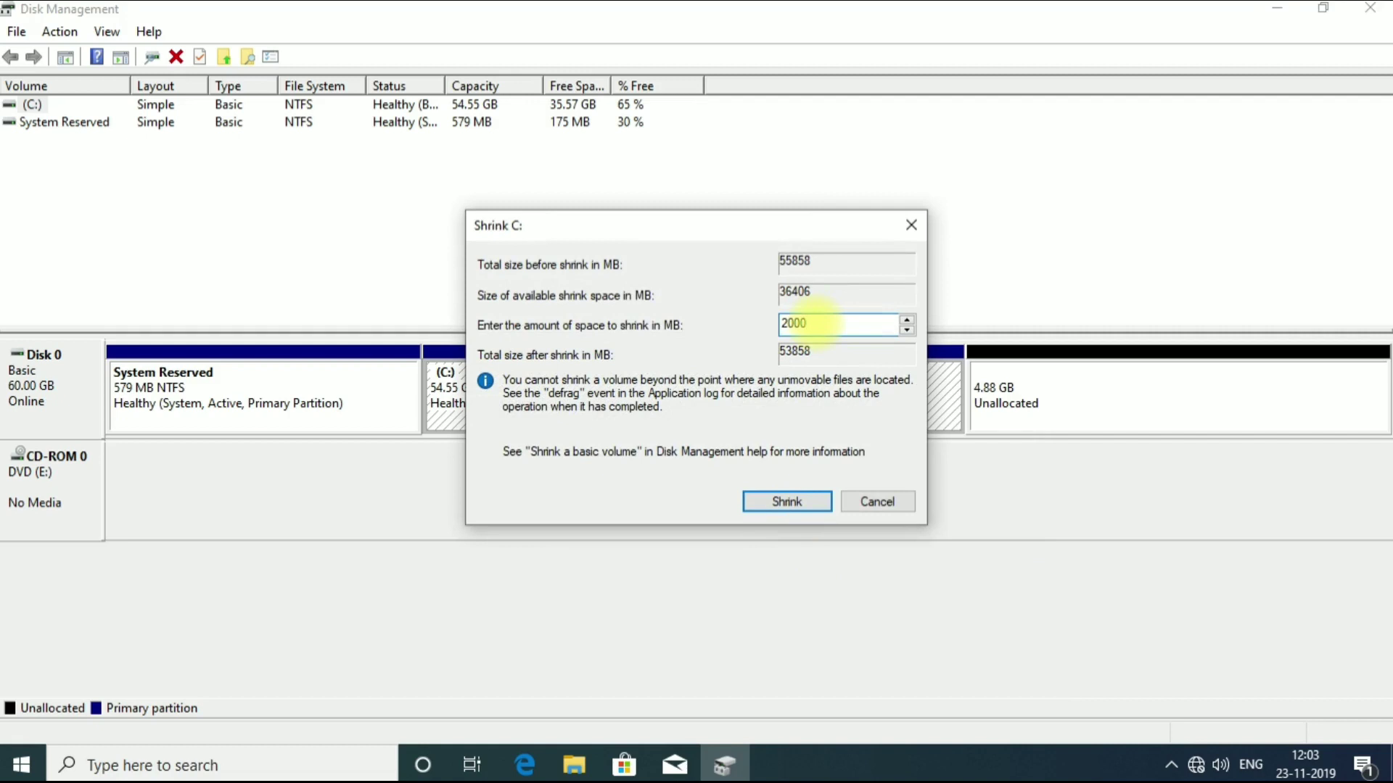
type("000")
left_click(807, 500)
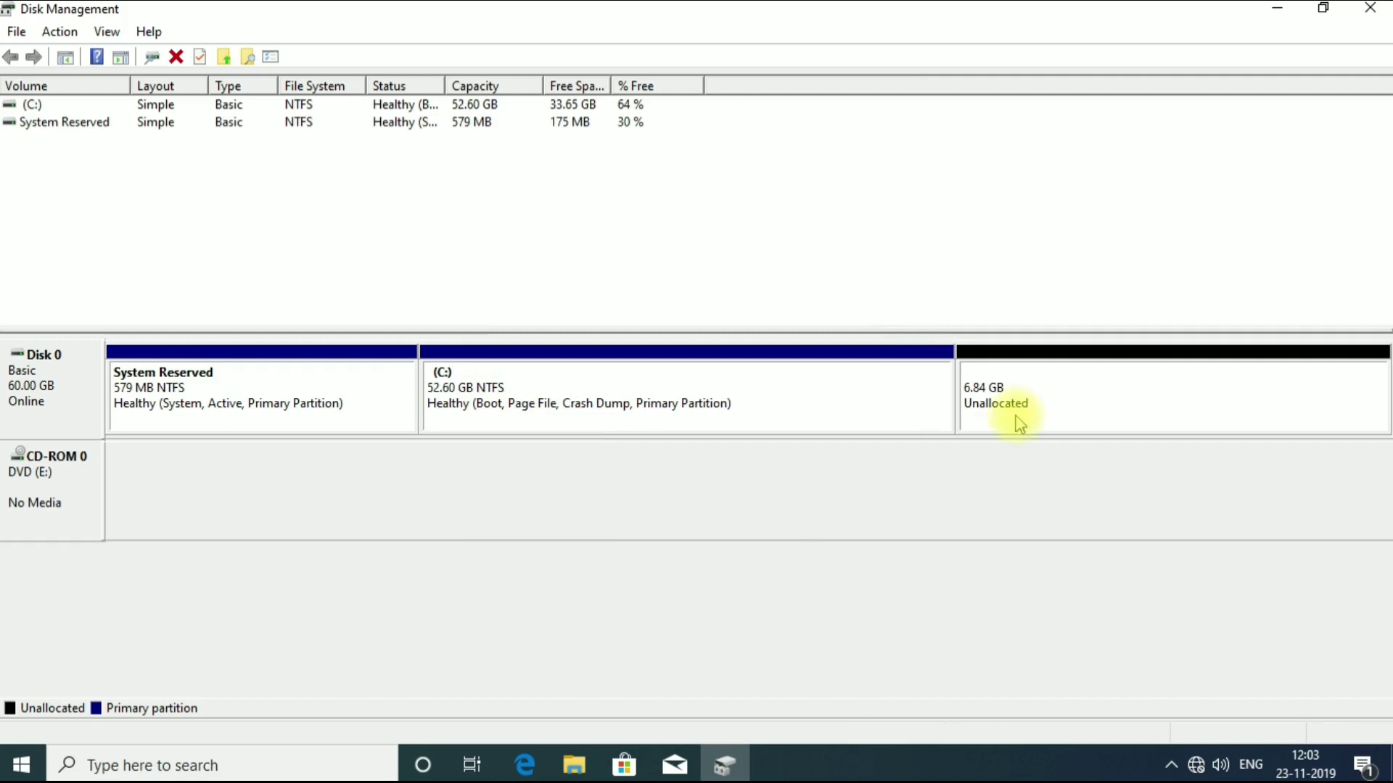
right_click(1058, 419)
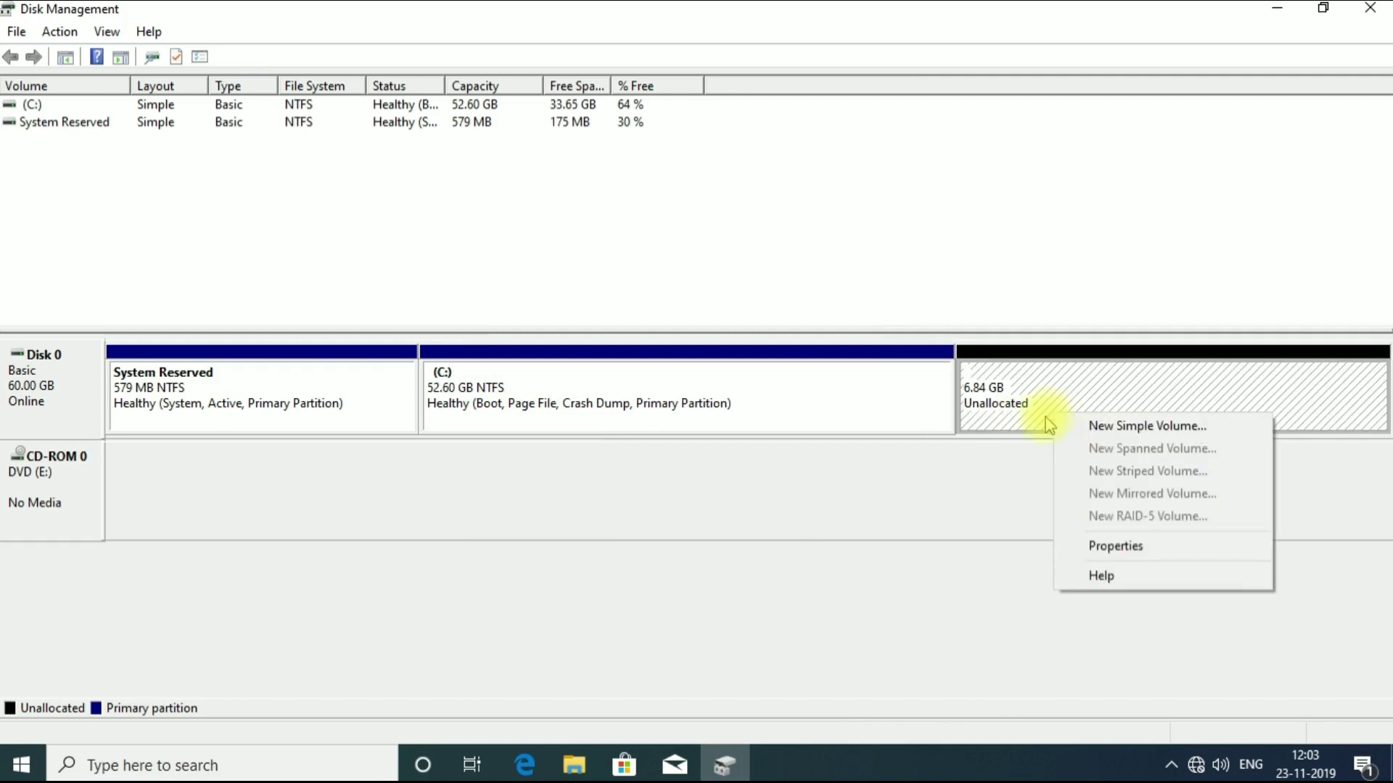
left_click(918, 419)
right_click(918, 419)
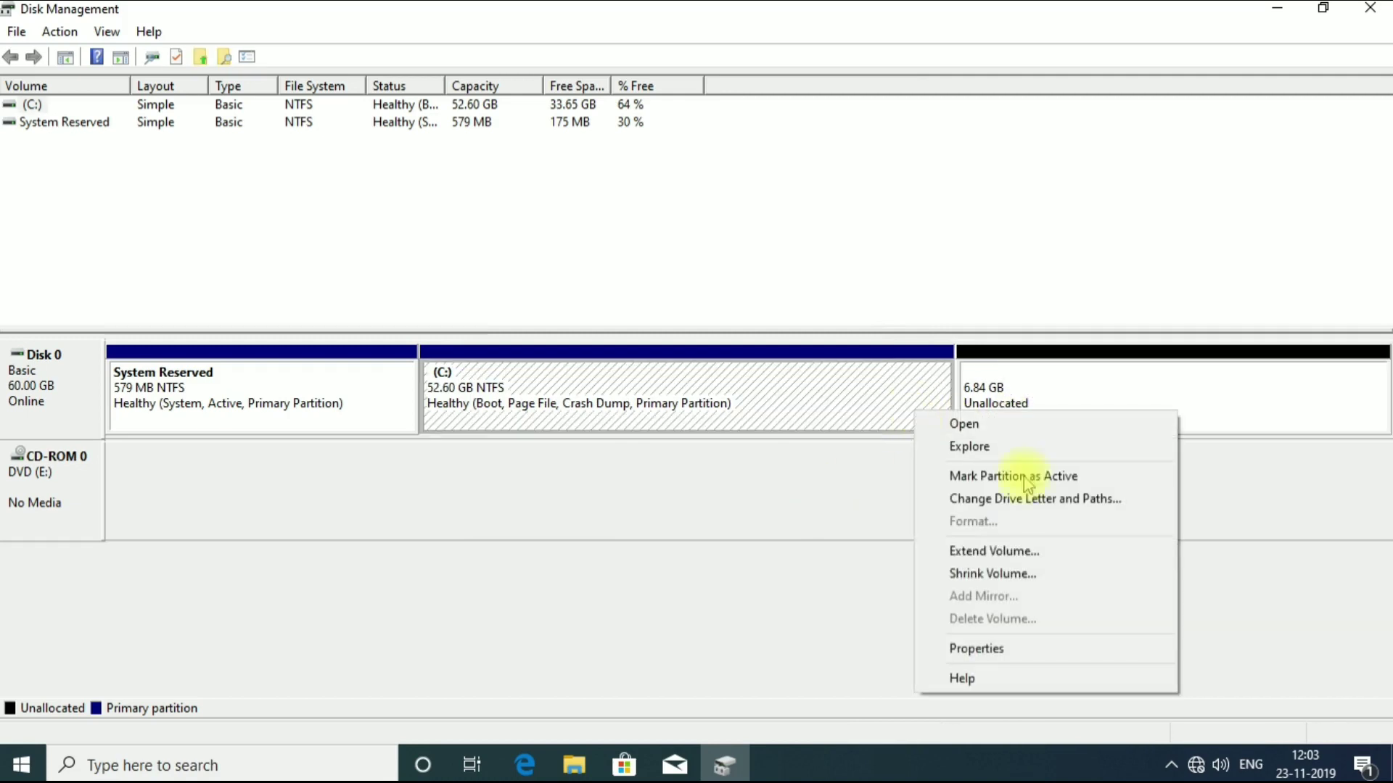
left_click(880, 528)
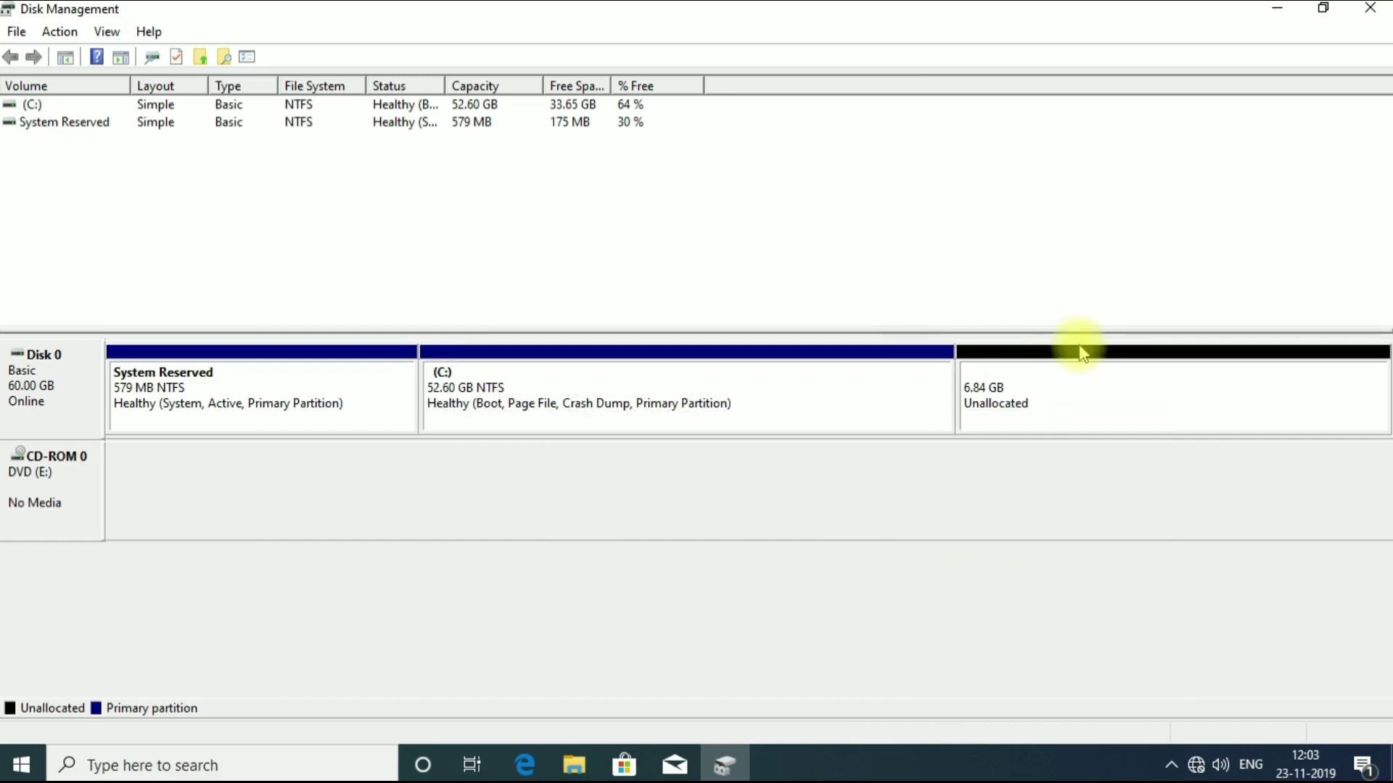
Create a 7000 MB simple volume from all the unallocated space, keeping drive letter D and the default NTFS quick format settings.
right_click(1072, 396)
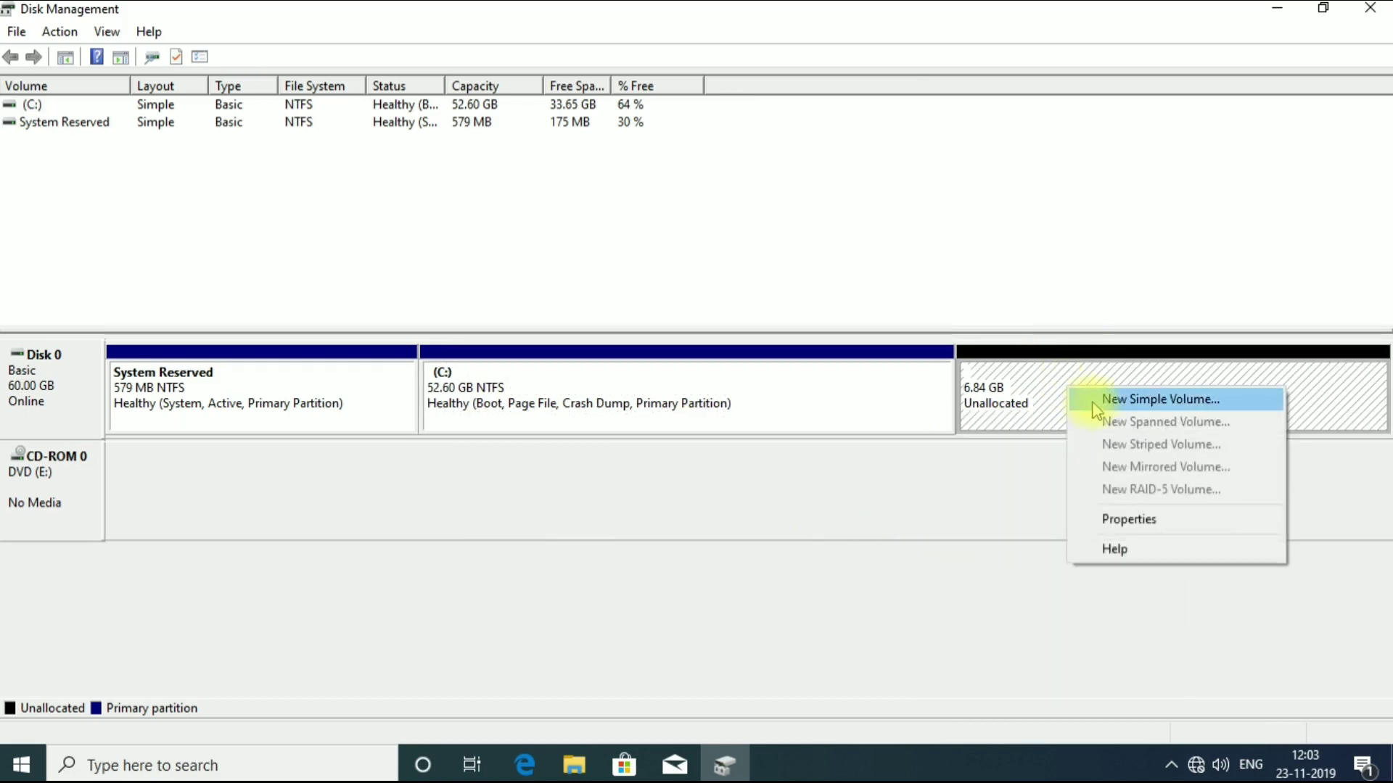
left_click(1087, 399)
left_click(408, 479)
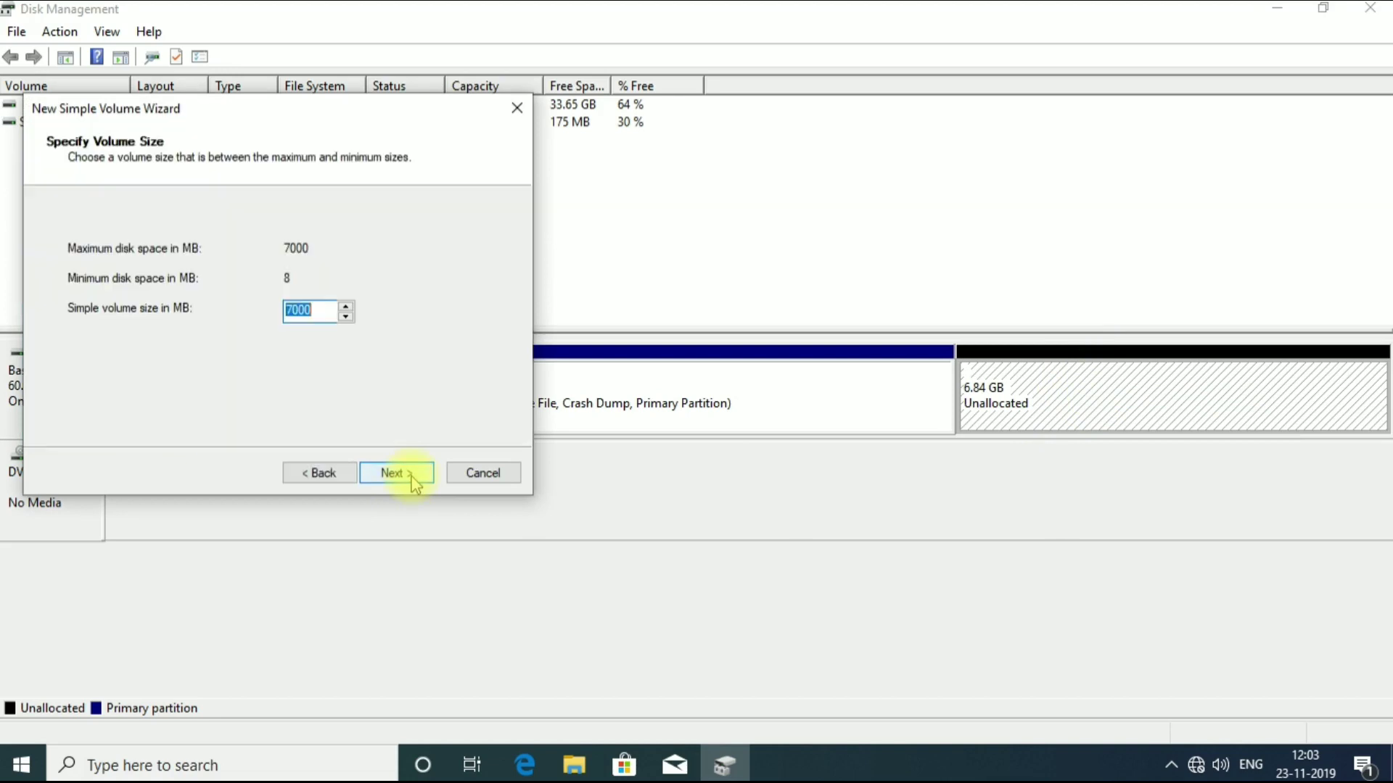
left_click(413, 480)
left_click(413, 480)
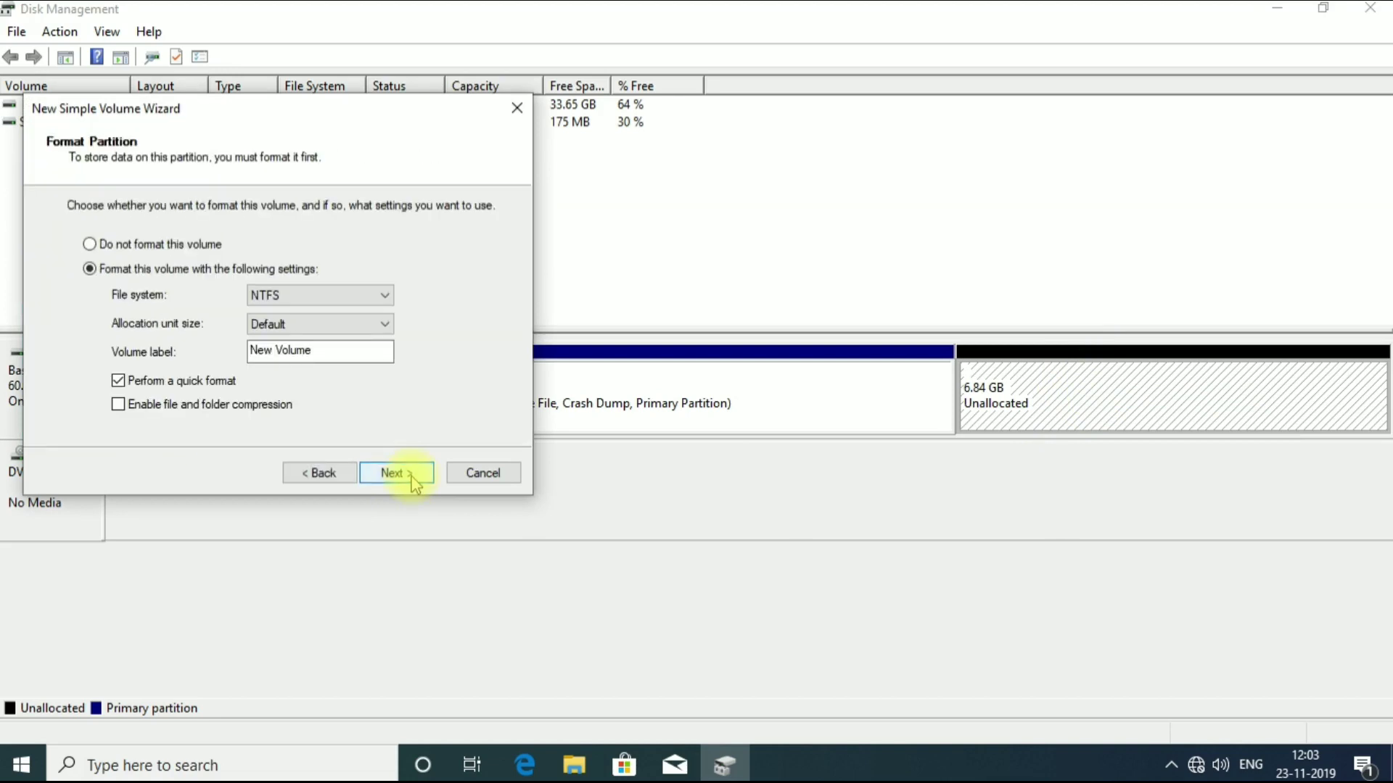
left_click(410, 479)
left_click(404, 475)
Shrink the new D: volume by 3878 MB.
right_click(1084, 415)
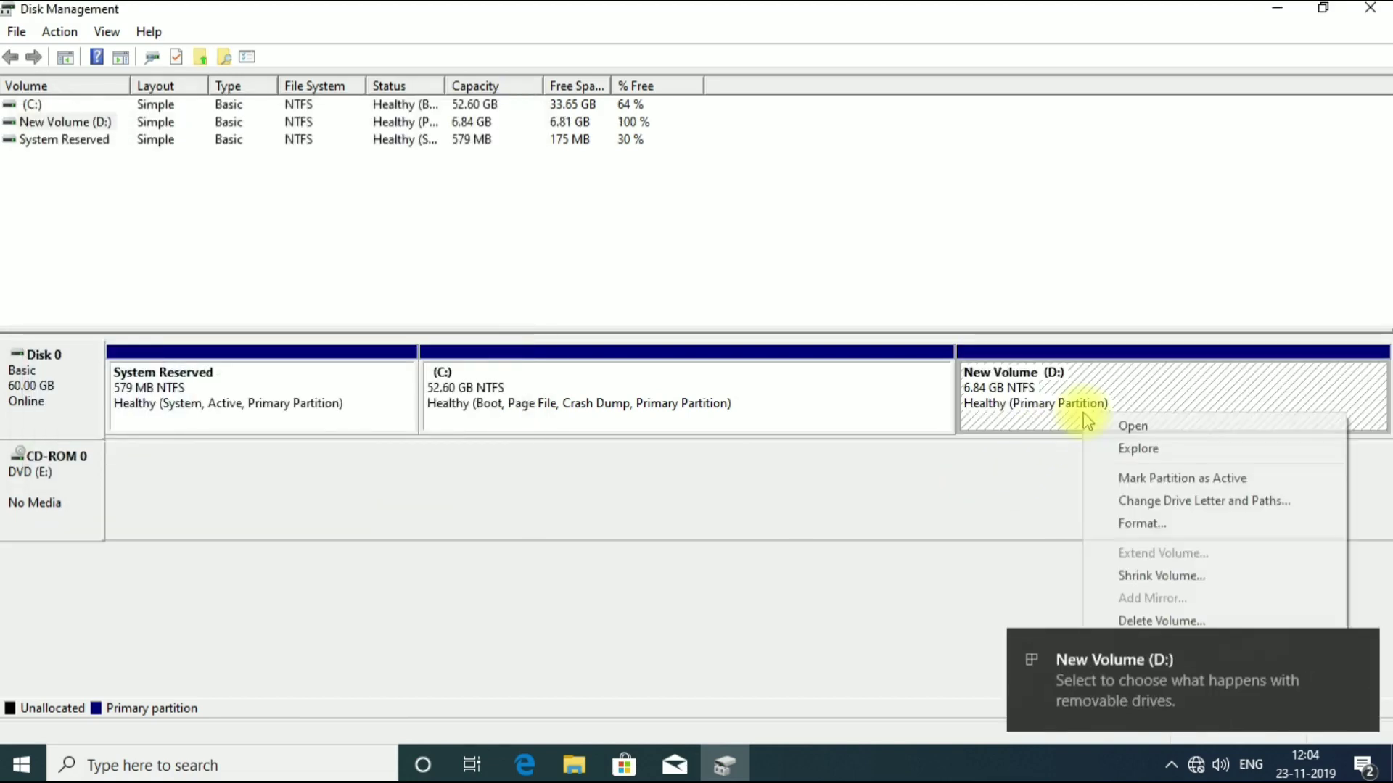
left_click(1128, 577)
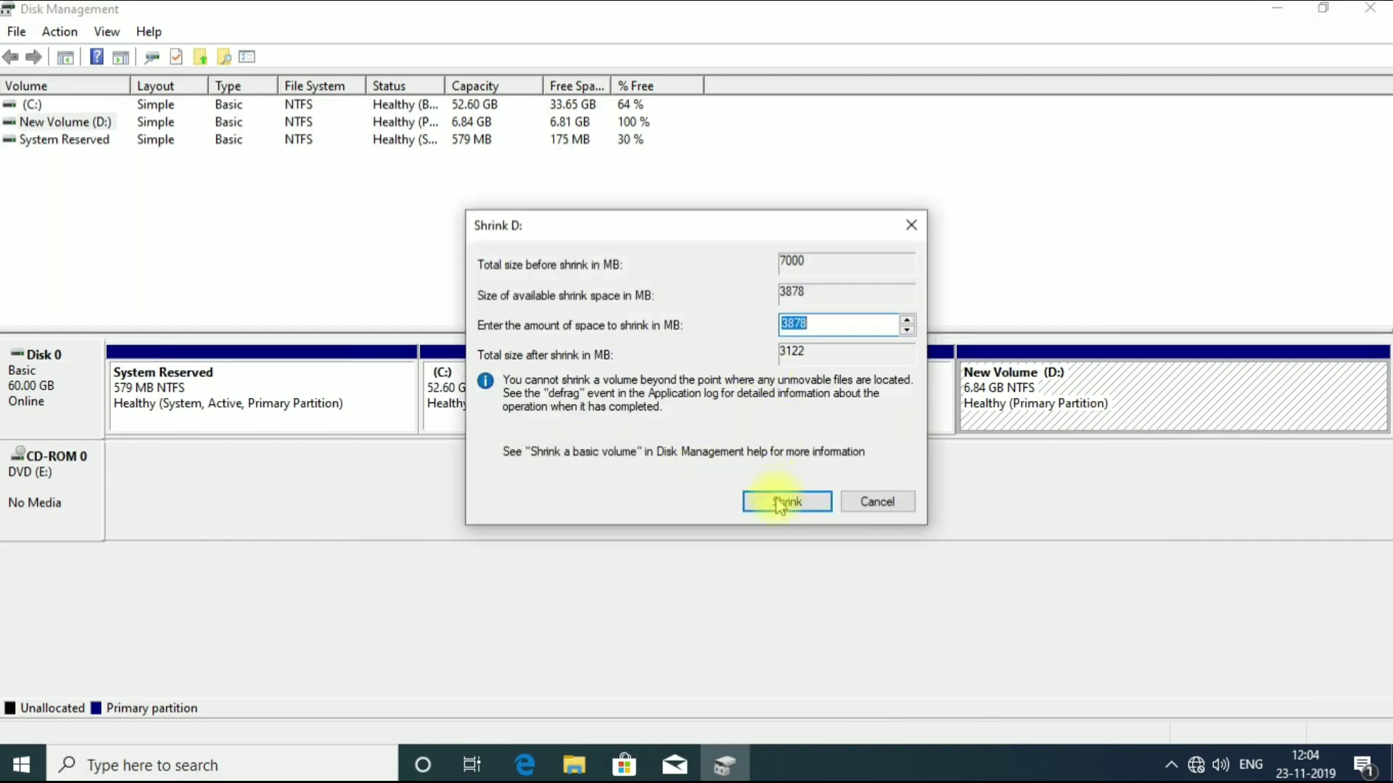
left_click(774, 497)
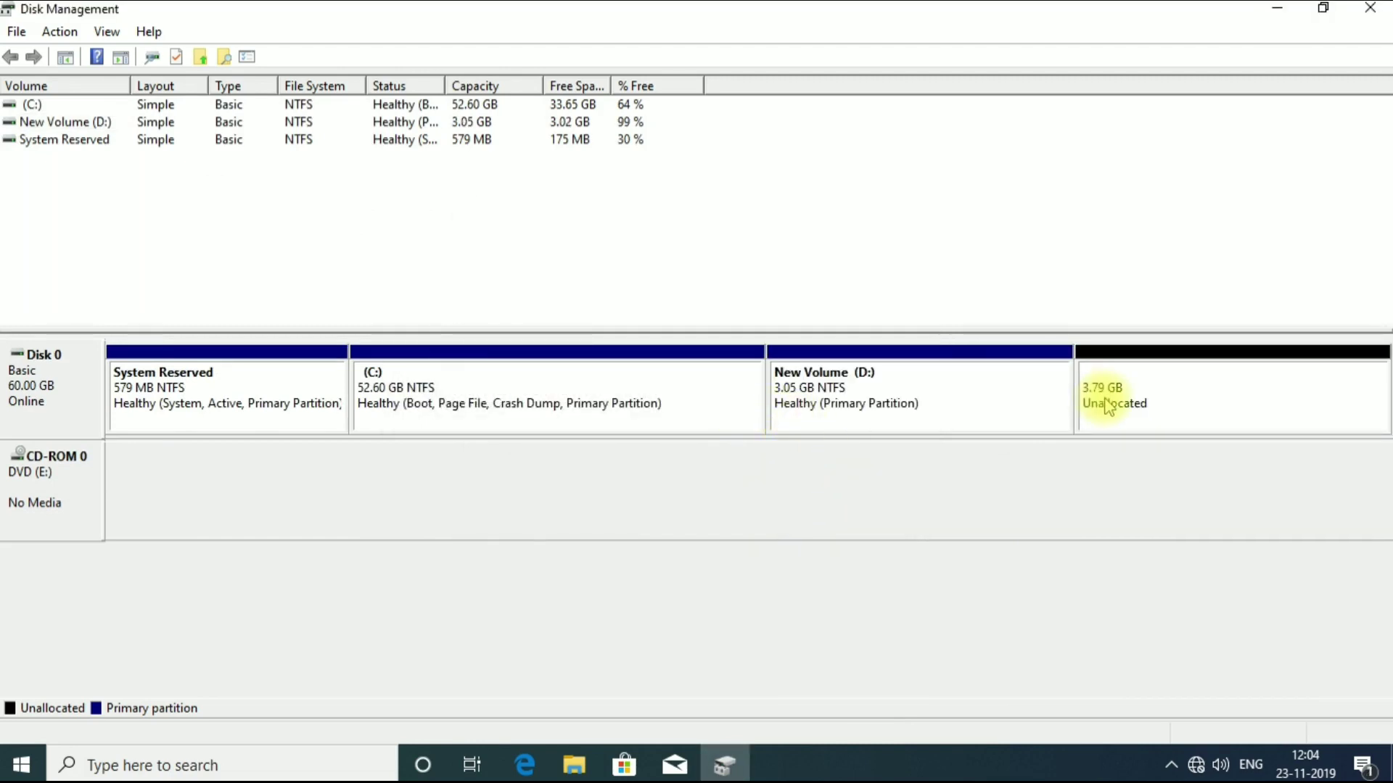
Check whether the C: volume can be extended with the unallocated space located after the D: volume.
right_click(467, 420)
left_click(393, 564)
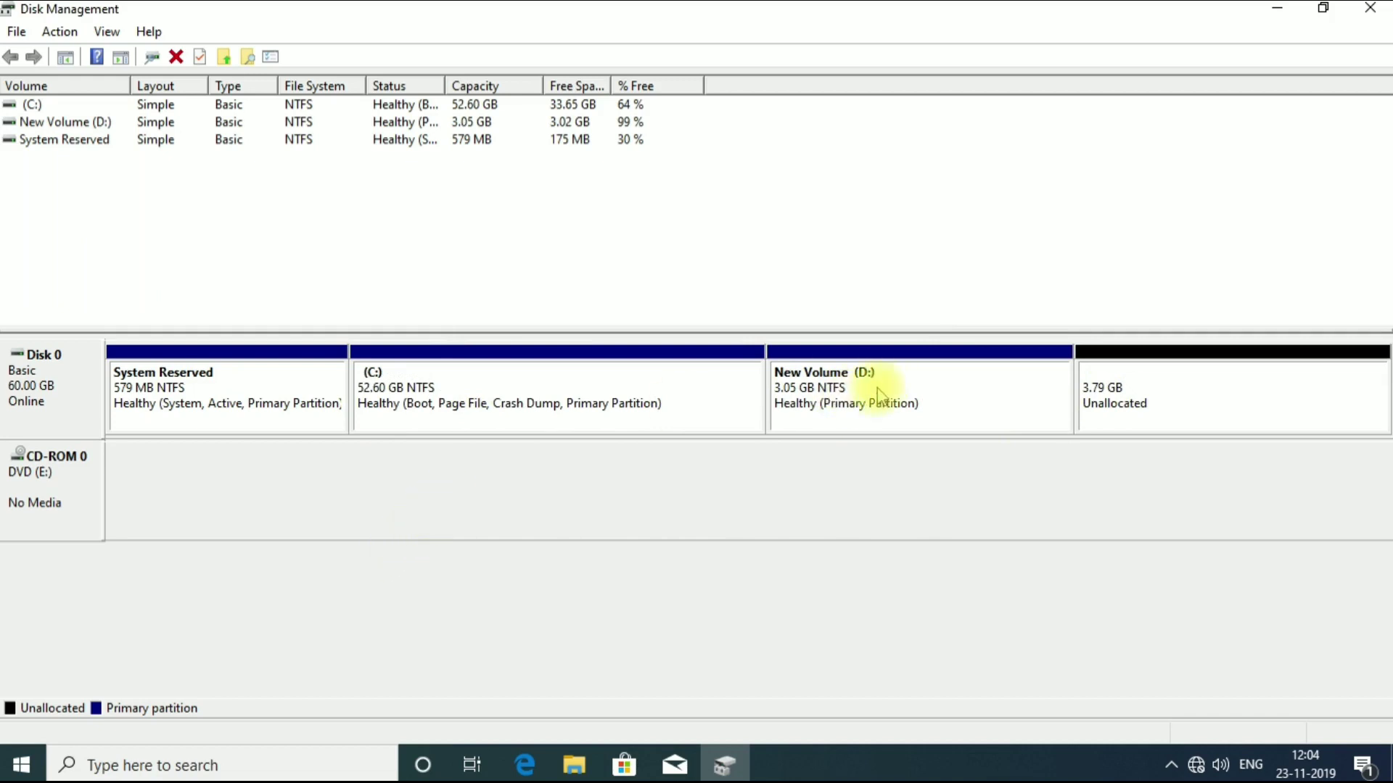
left_click(782, 429)
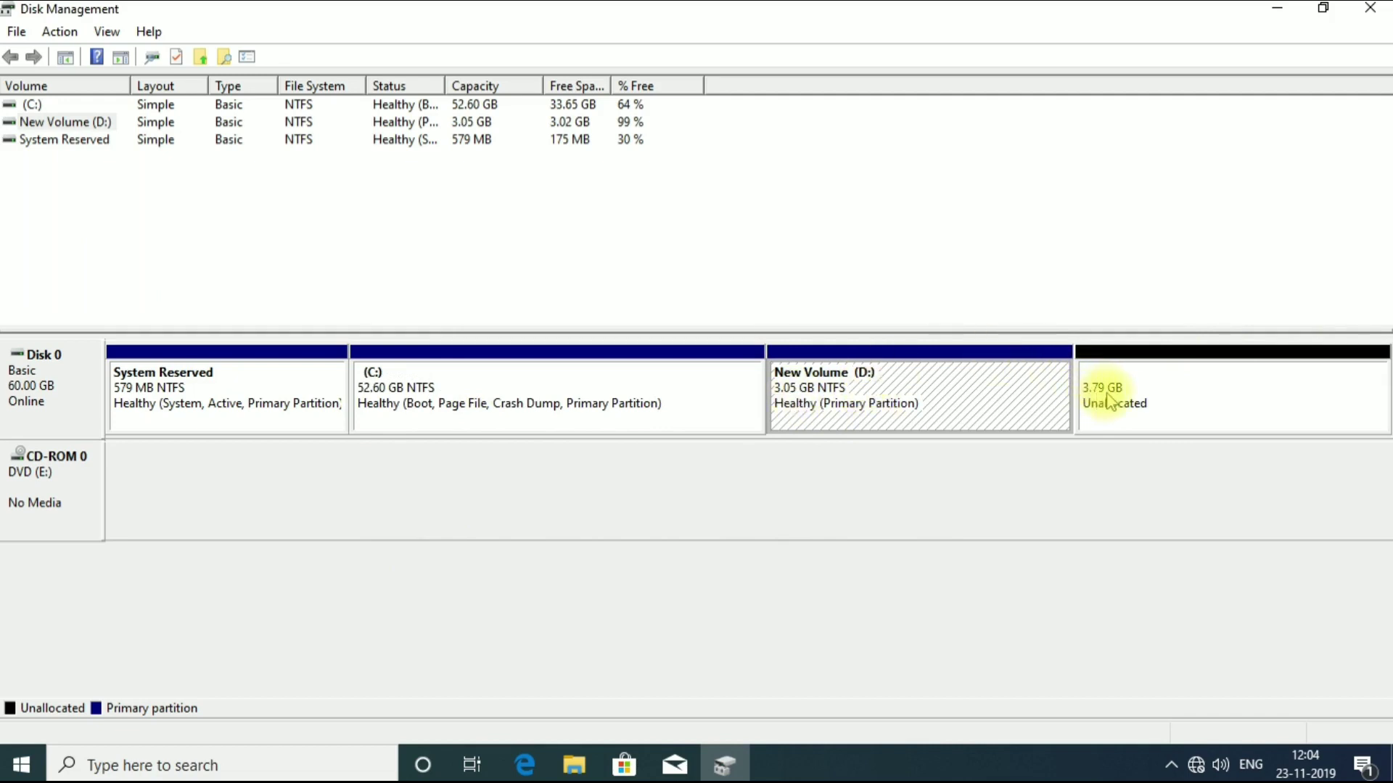
left_click(1110, 477)
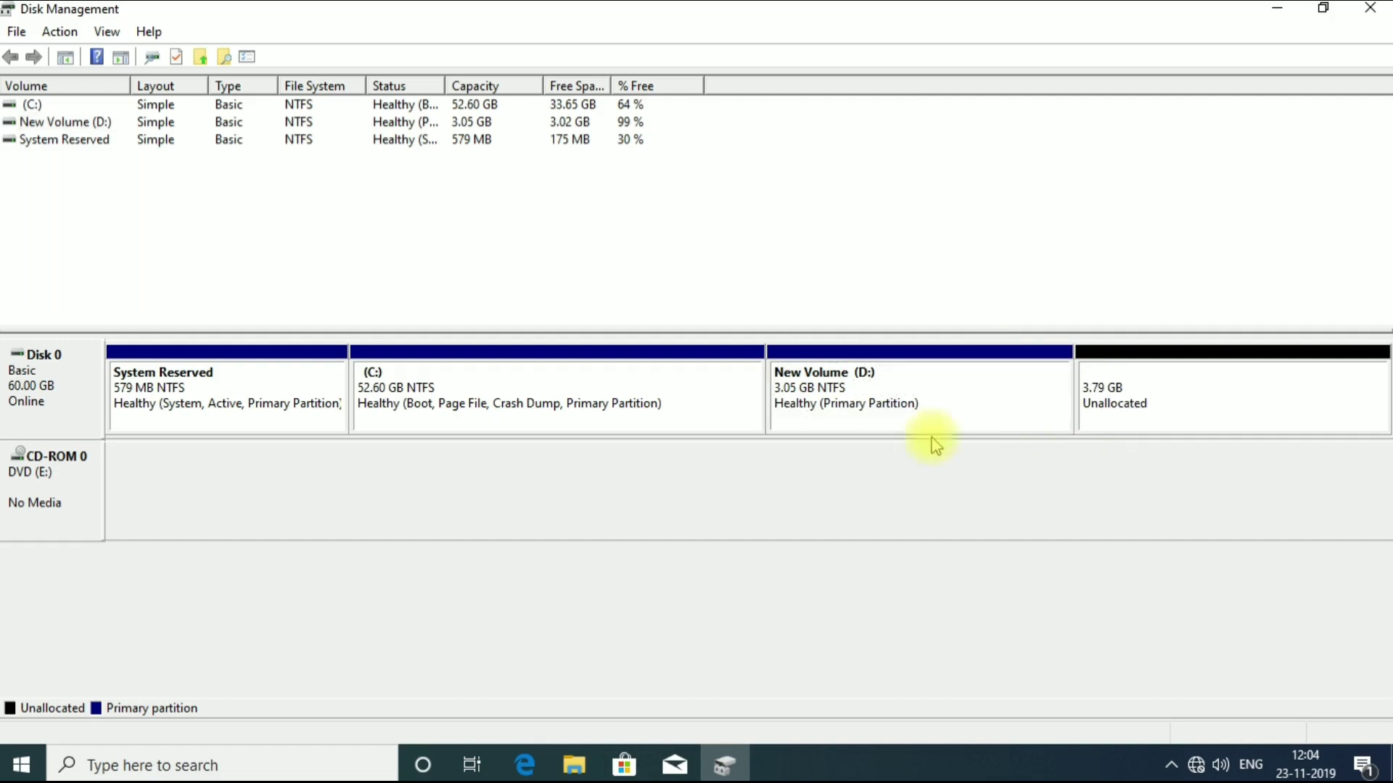
right_click(620, 377)
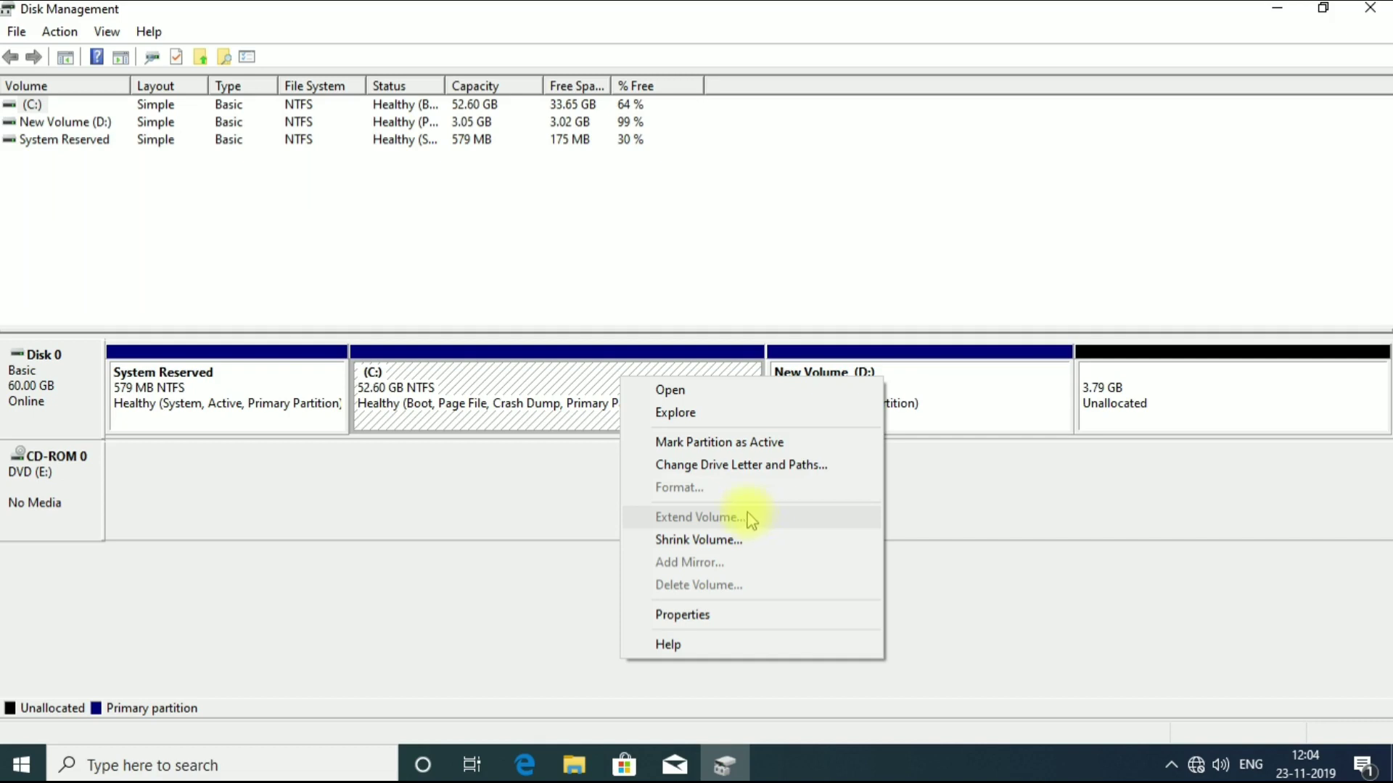
left_click(596, 459)
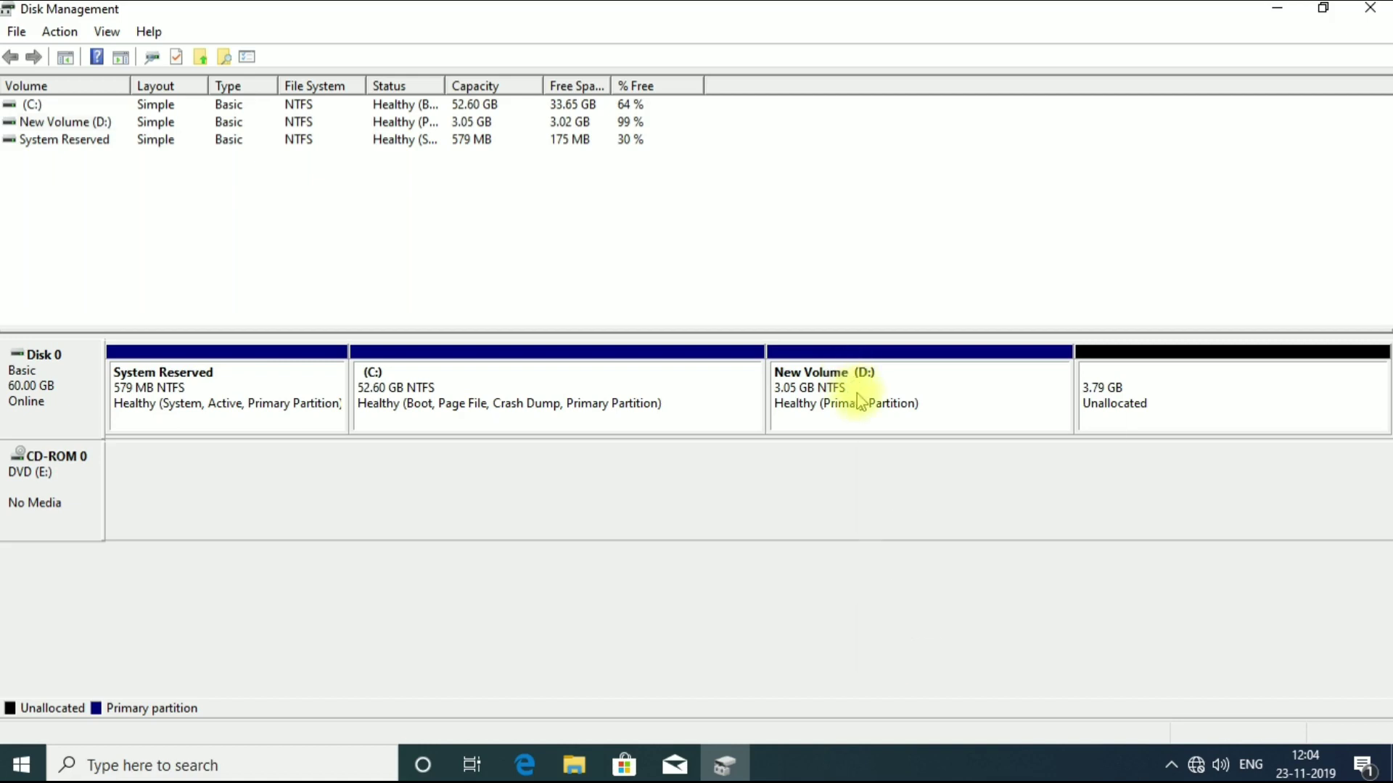
Extend the D: volume by all 3878 MB of the unallocated space on Disk 0.
right_click(858, 400)
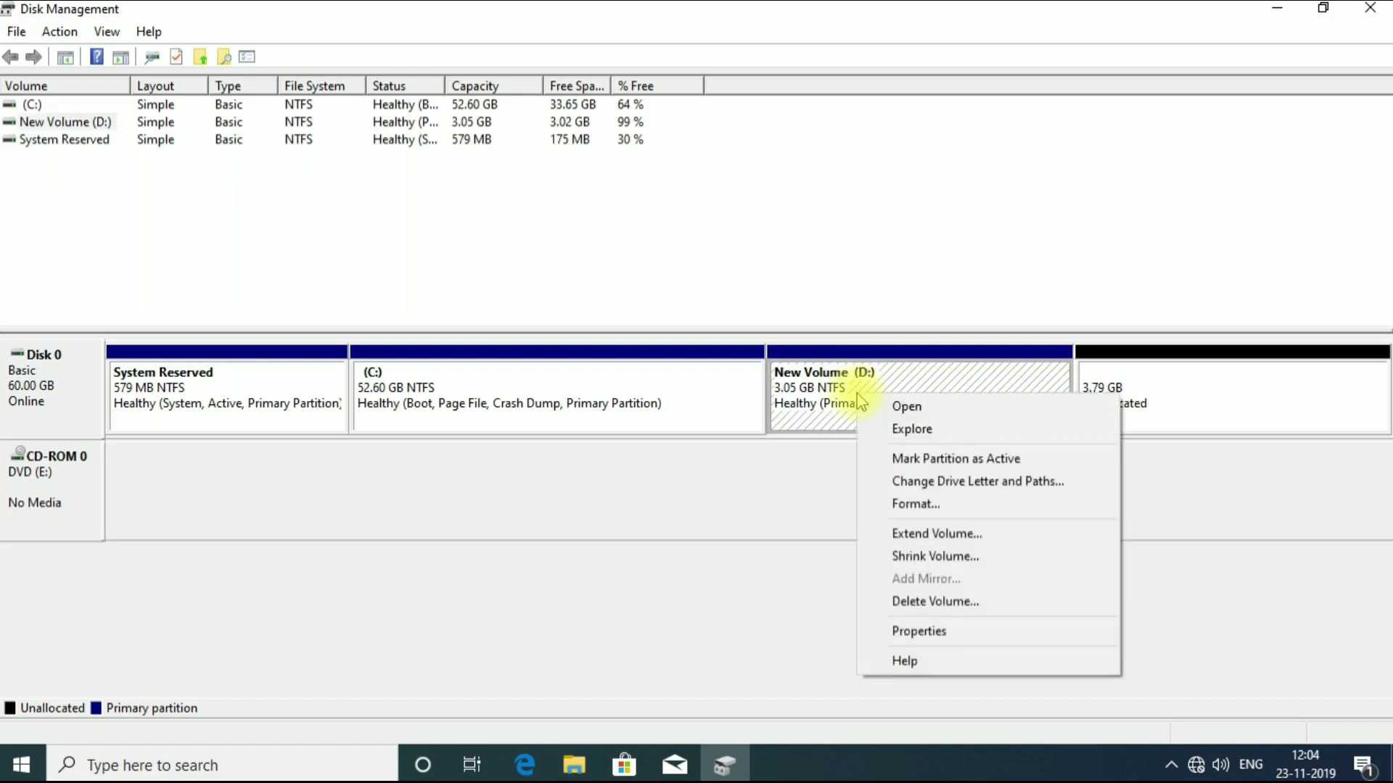
left_click(918, 537)
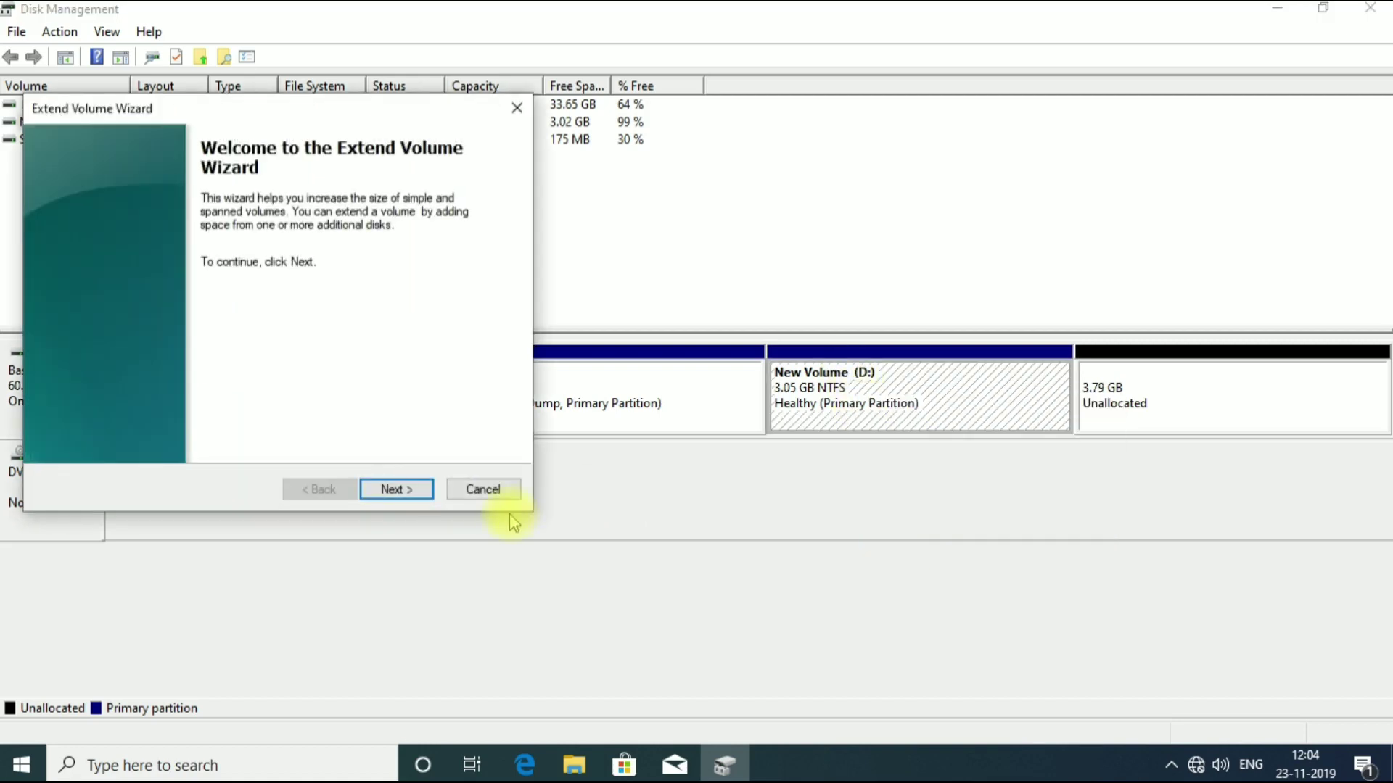
left_click(412, 489)
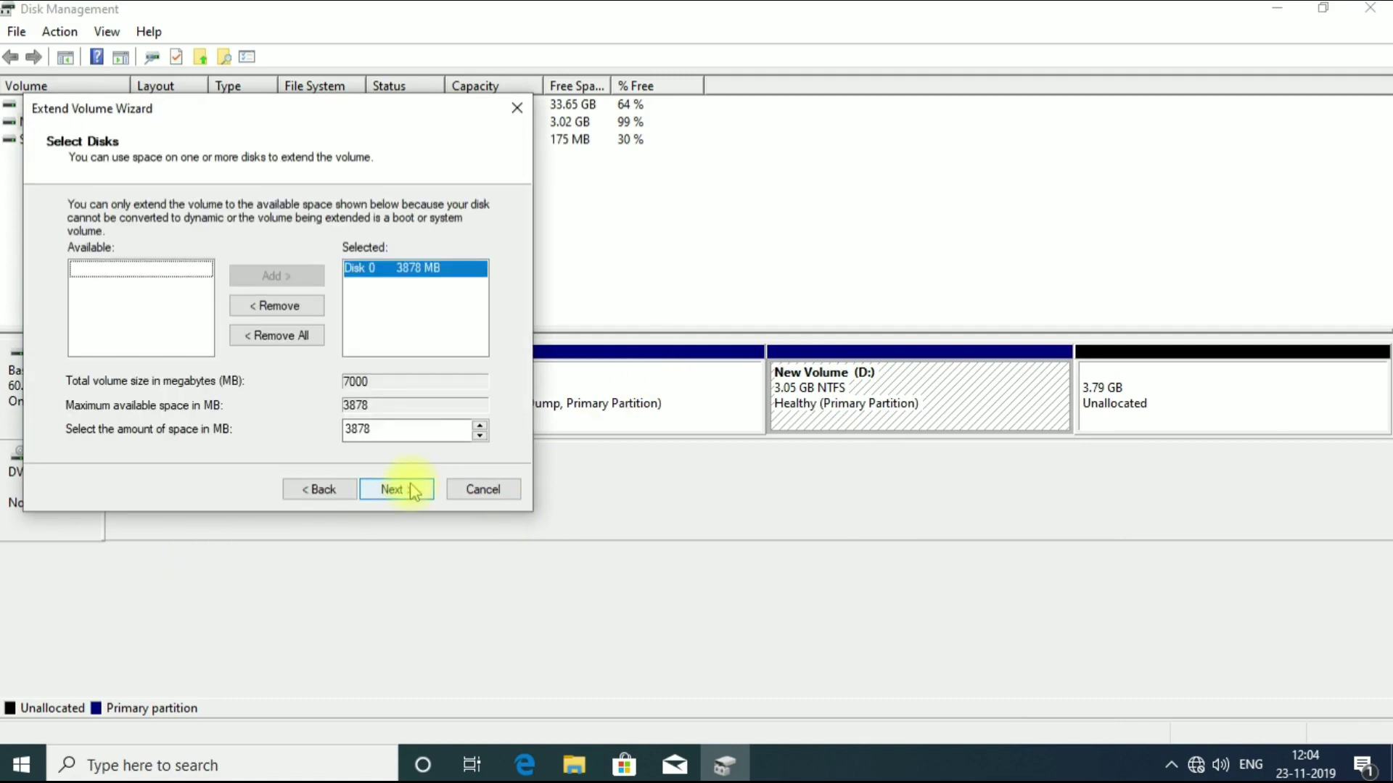
left_click(412, 490)
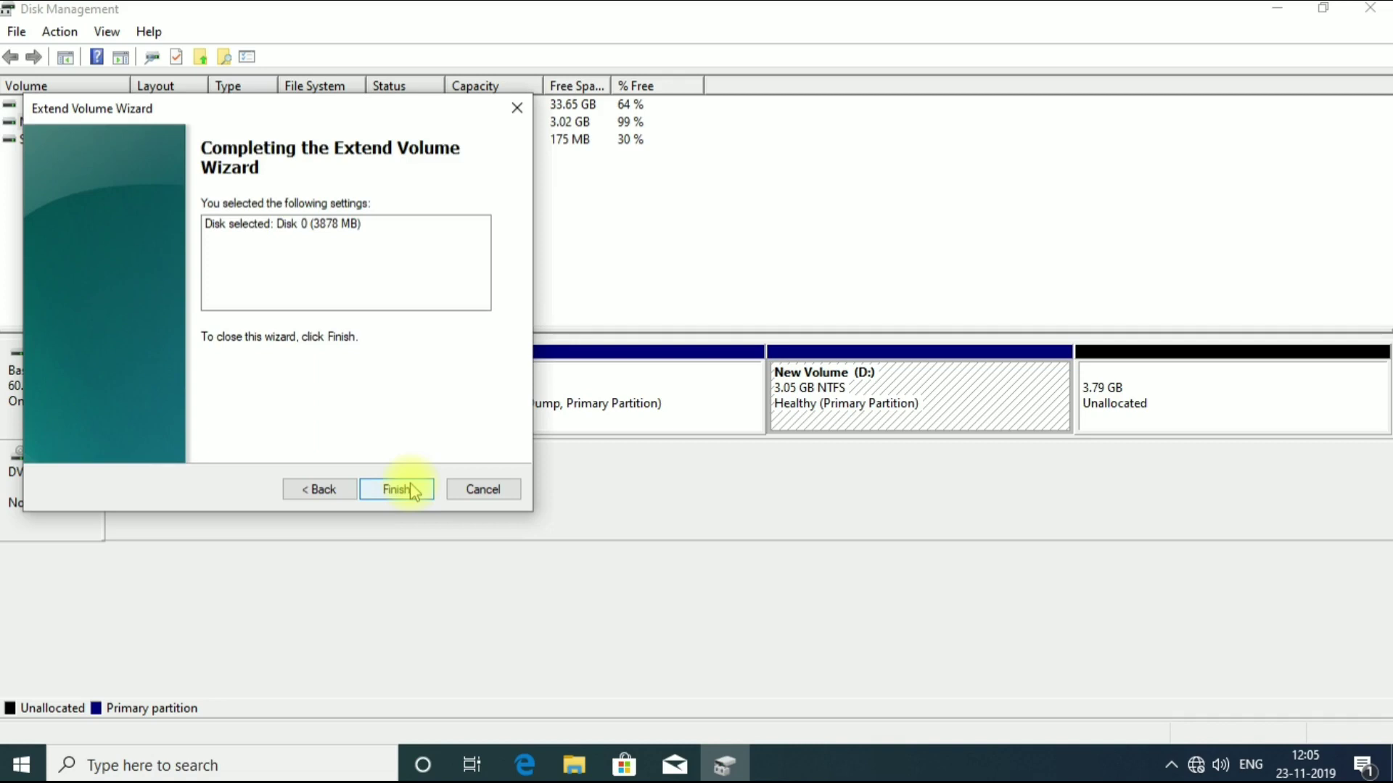
left_click(412, 489)
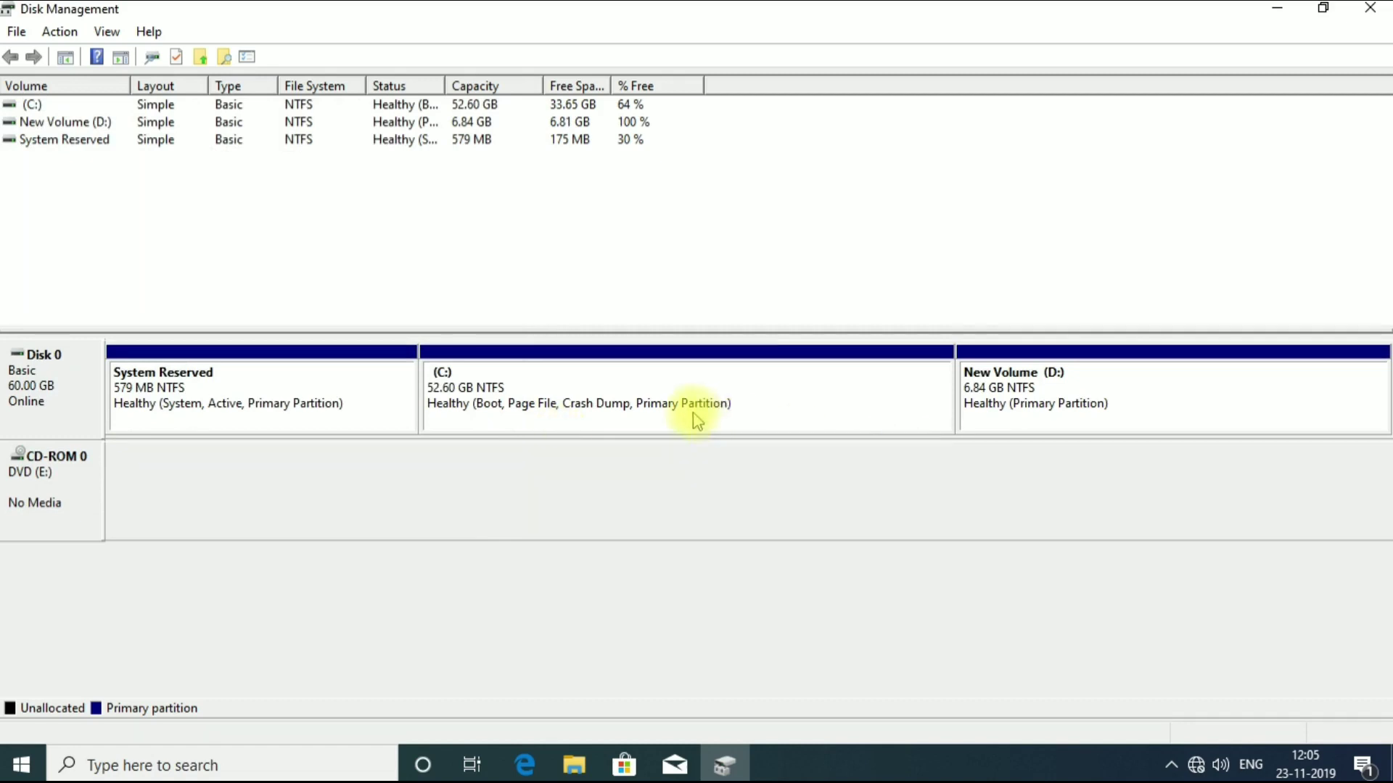
Examine which extend, shrink and delete options are available for the C: and D: volumes.
left_click(731, 406)
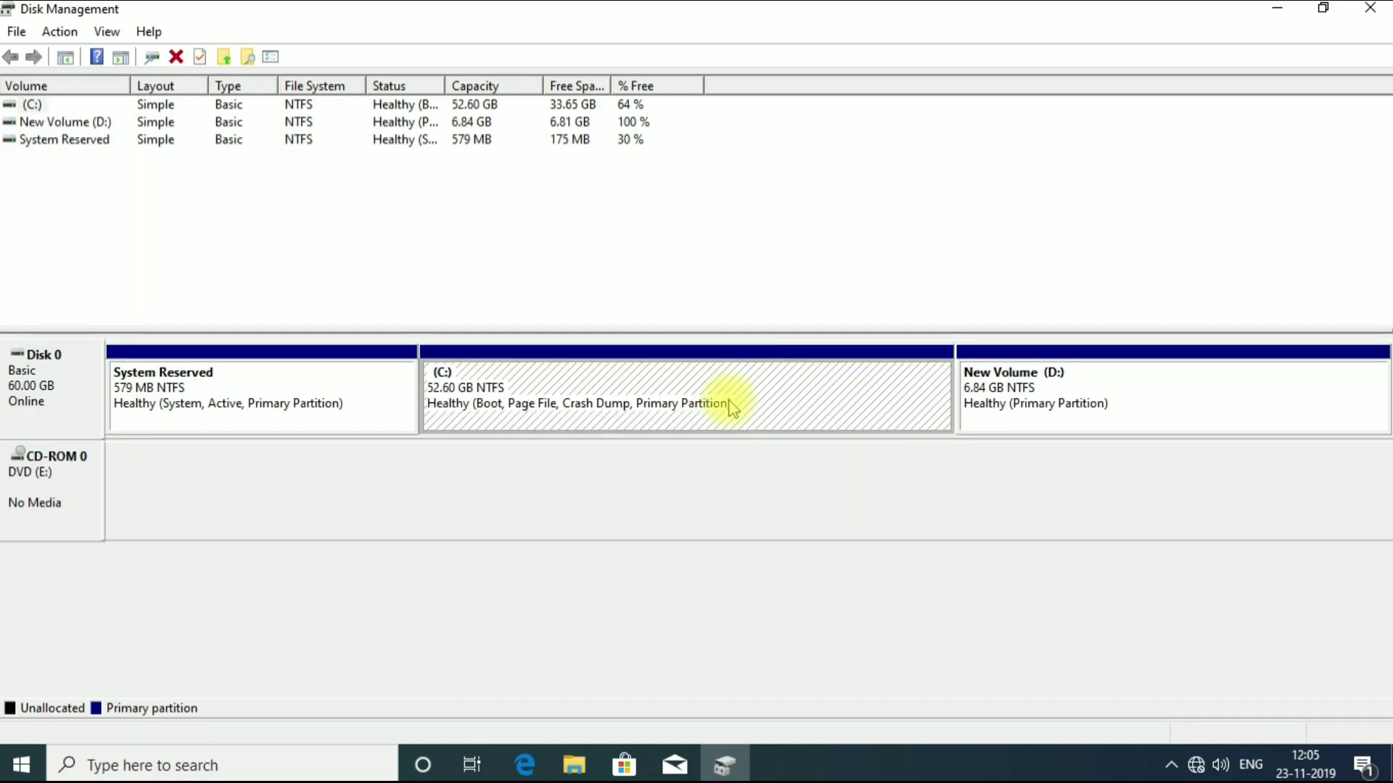
right_click(731, 407)
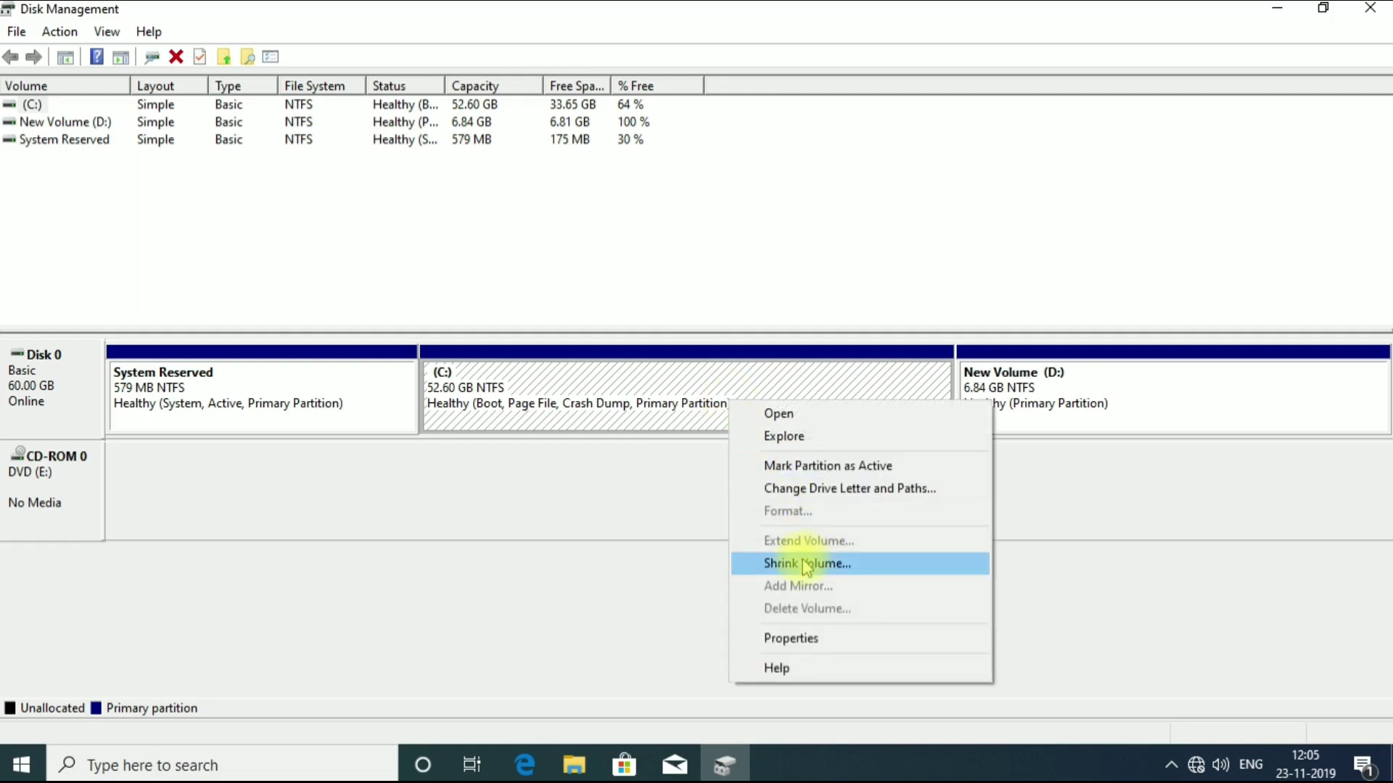
left_click(629, 510)
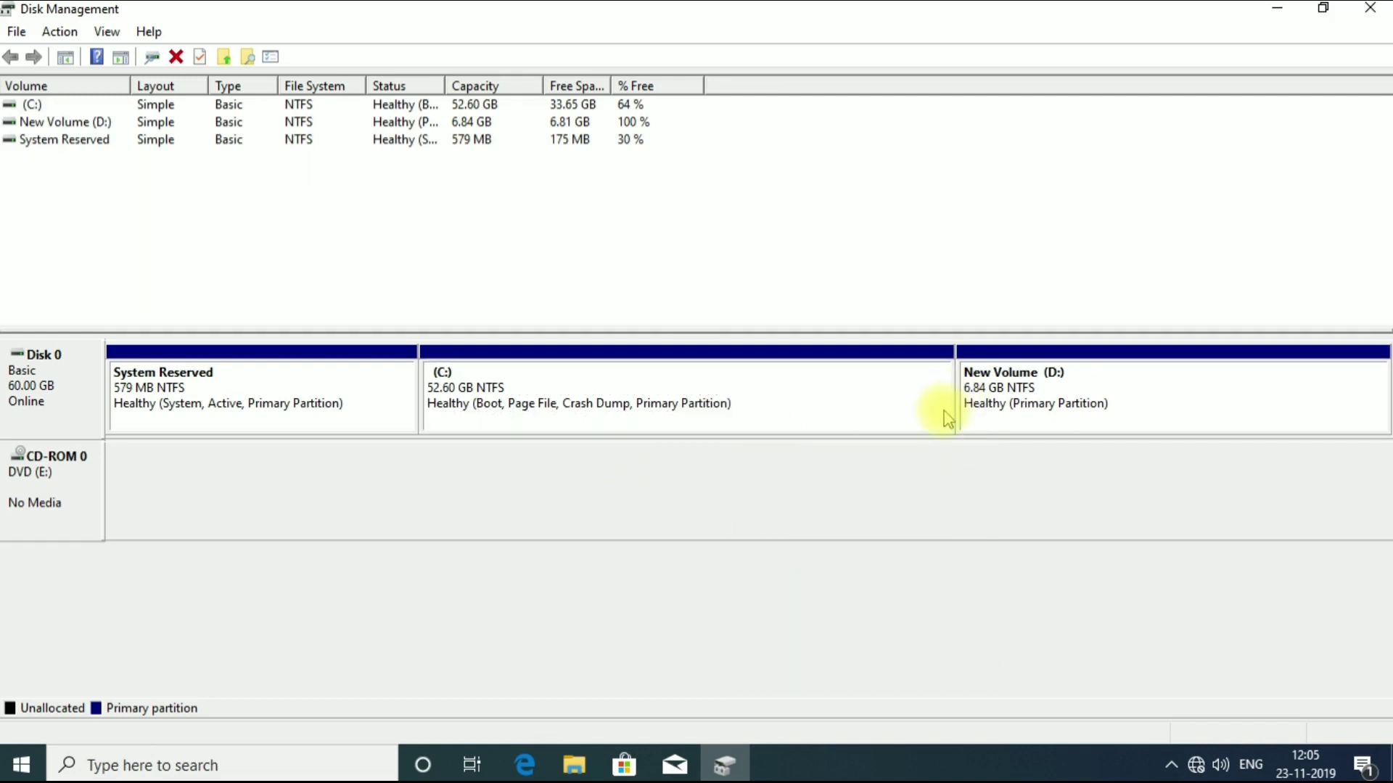
right_click(988, 419)
left_click(784, 566)
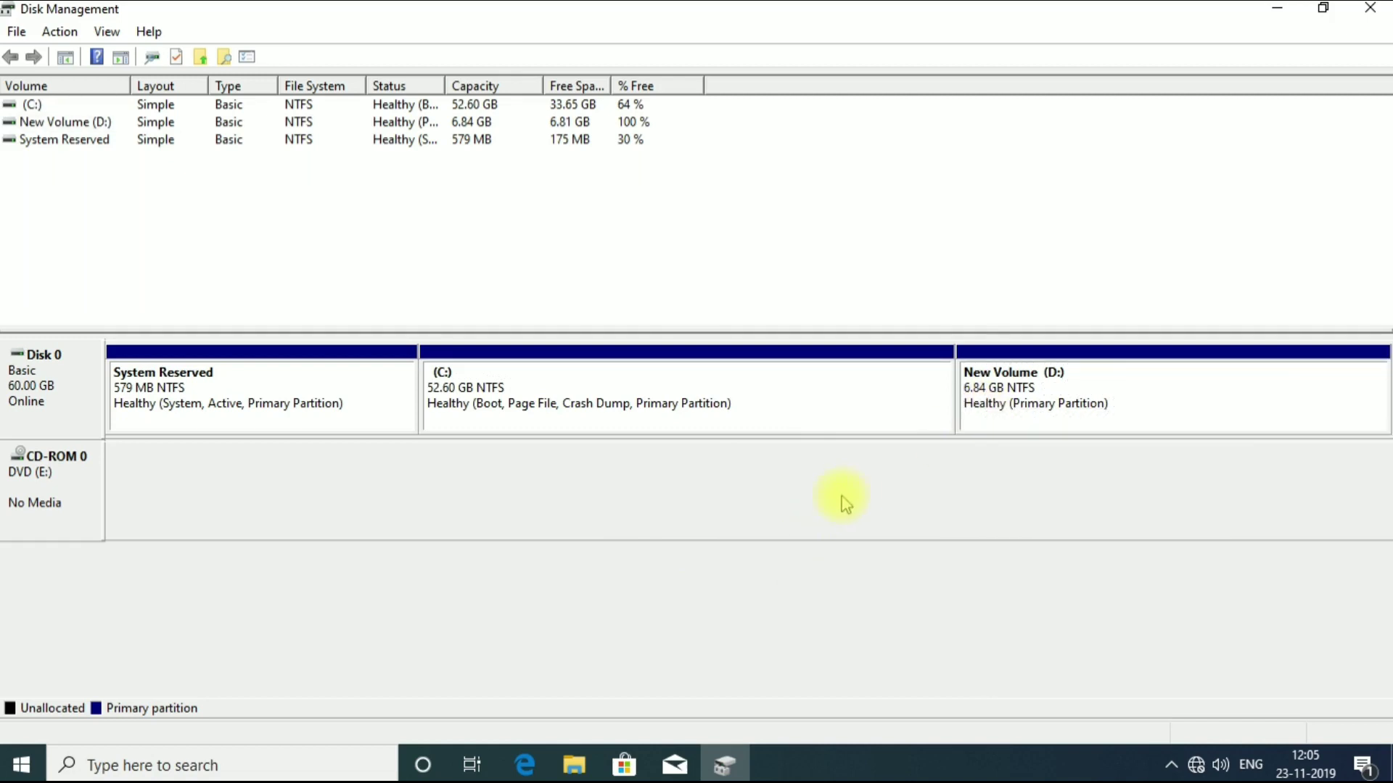
left_click(1074, 414)
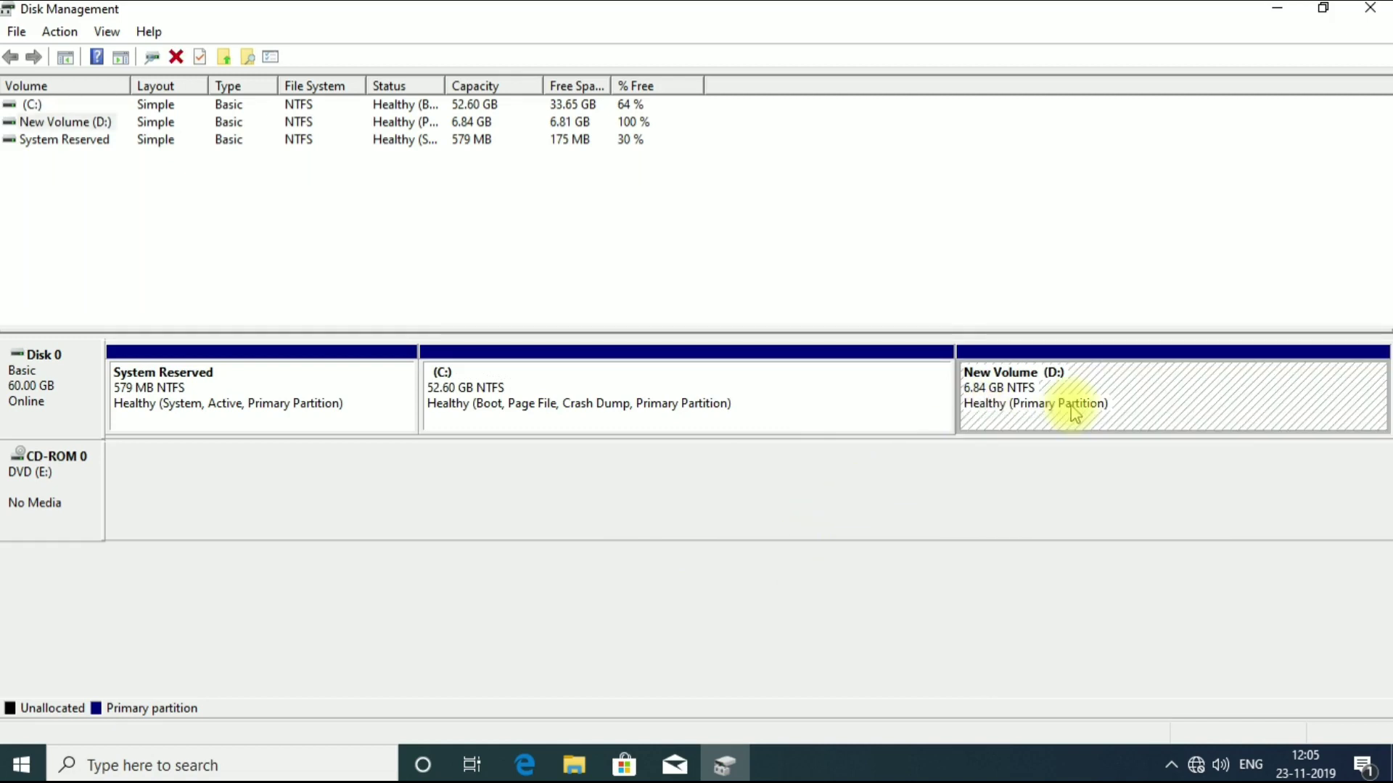
right_click(1074, 413)
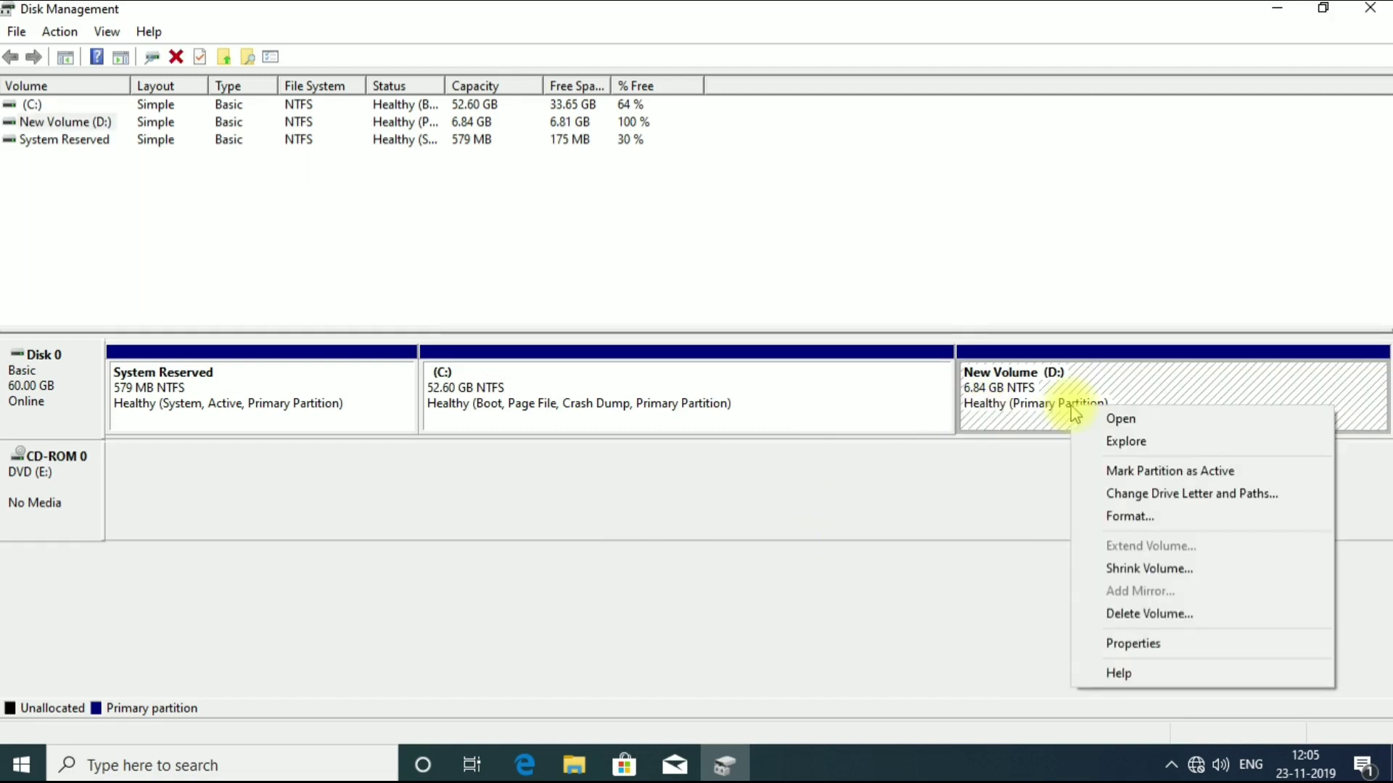
left_click(912, 514)
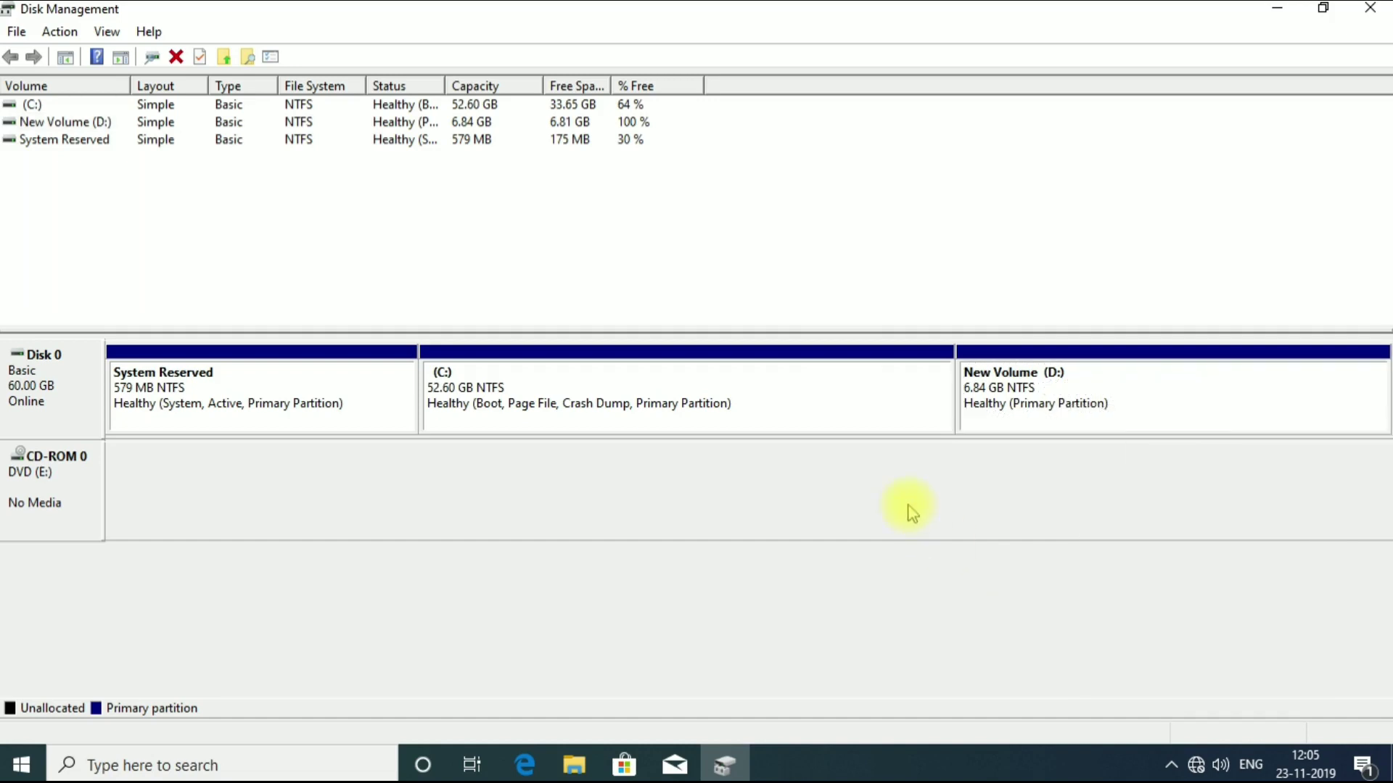